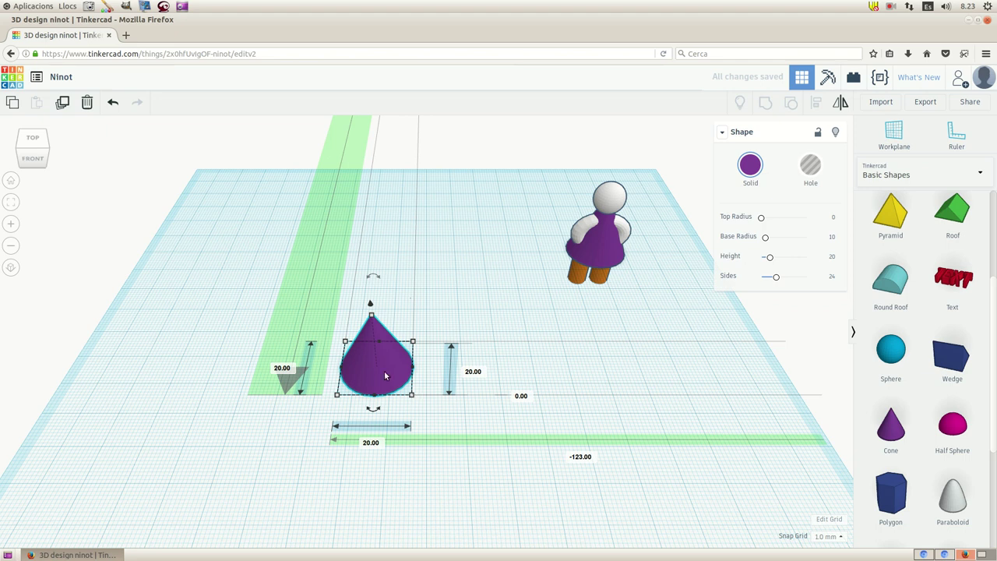
# Stretch the separate purple cone to a height of 22 mm as the new doll's body.
pyautogui.moveTo(372, 315); pyautogui.dragTo(371, 310)
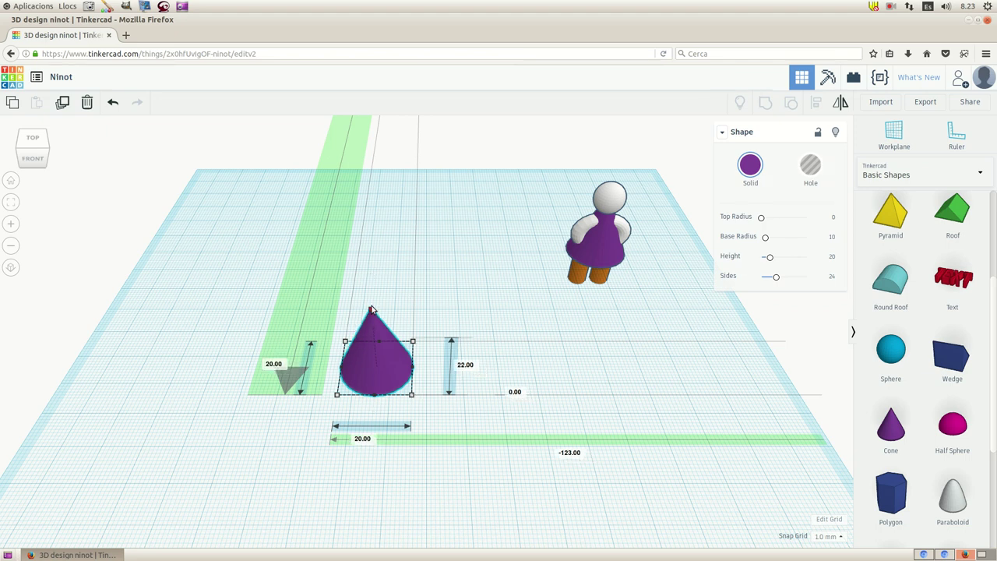
pyautogui.click(12, 203)
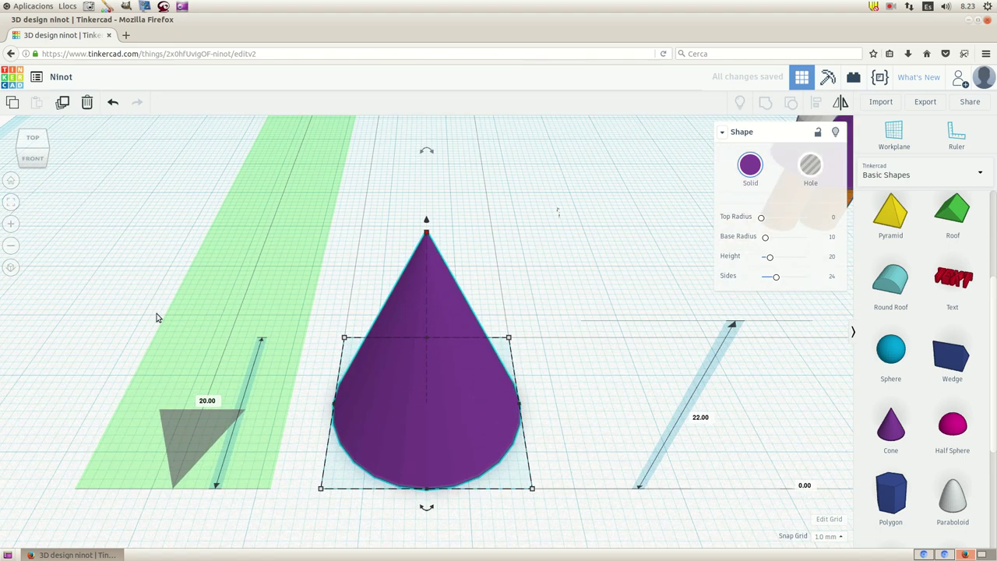
pyautogui.click(577, 417)
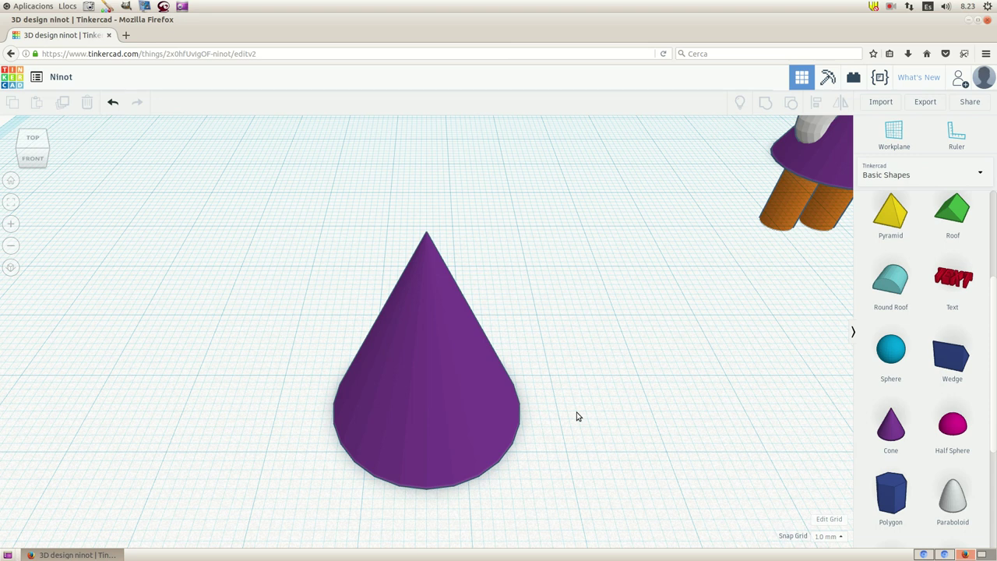
pyautogui.click(27, 158)
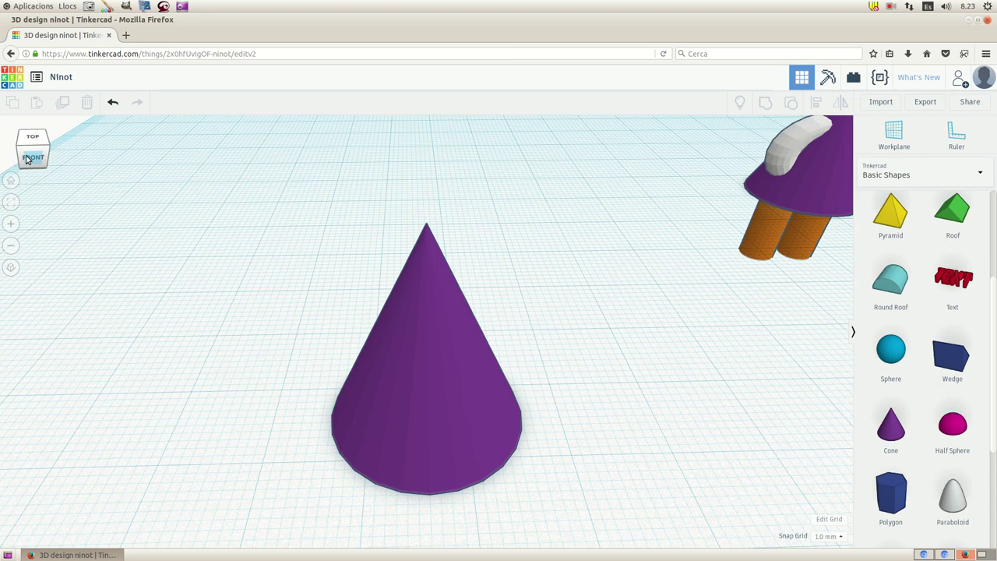
# Add a sphere beside the separate cone and set its height to 10 mm.
pyautogui.moveTo(910, 328); pyautogui.dragTo(564, 448)
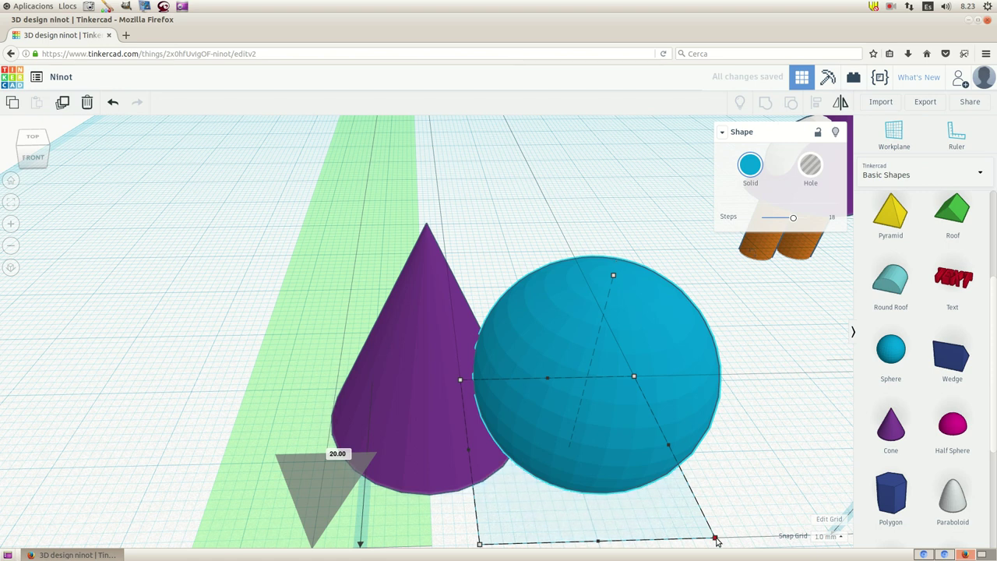
pyautogui.scroll(-2, 717, 542)
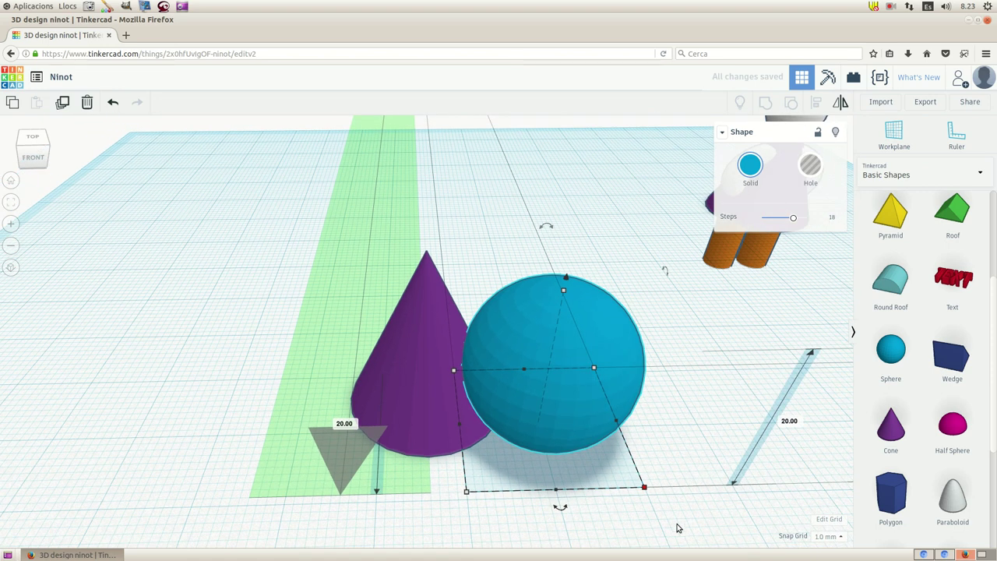
pyautogui.click(790, 420)
pyautogui.write('10')
pyautogui.press('Return')
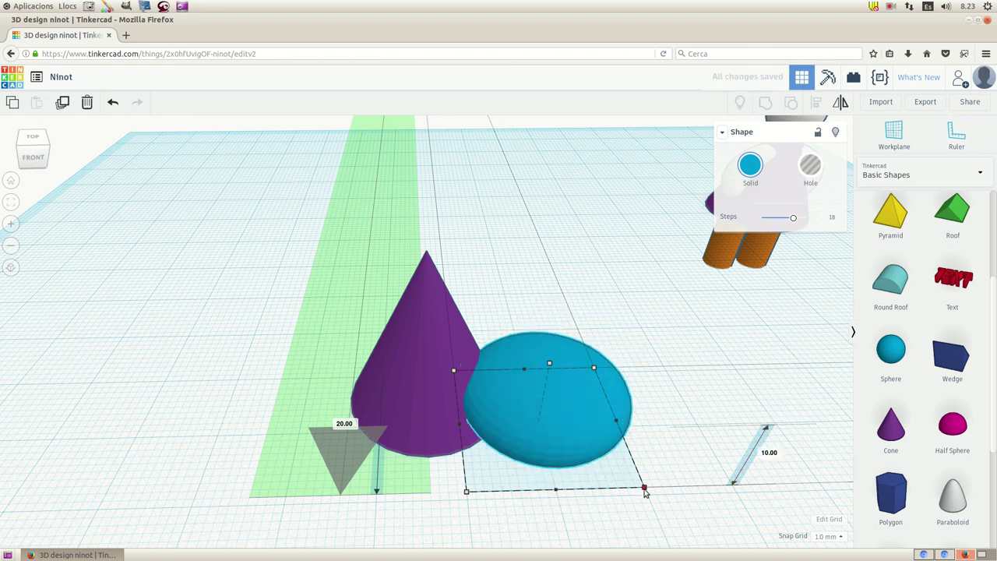
# Set the sphere's width and depth to 10 mm each.
pyautogui.scroll(-2, 645, 492)
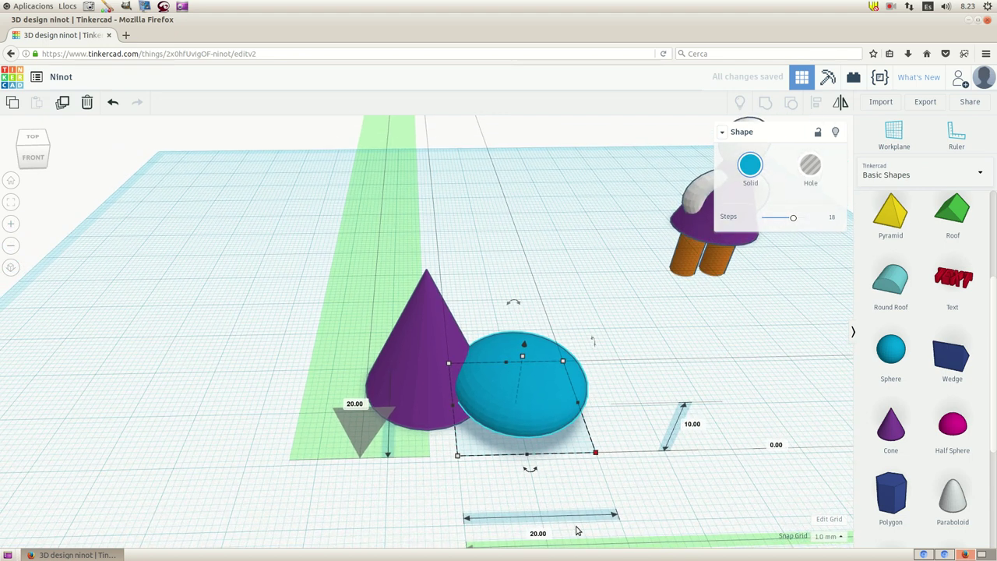
pyautogui.click(540, 535)
pyautogui.write('10')
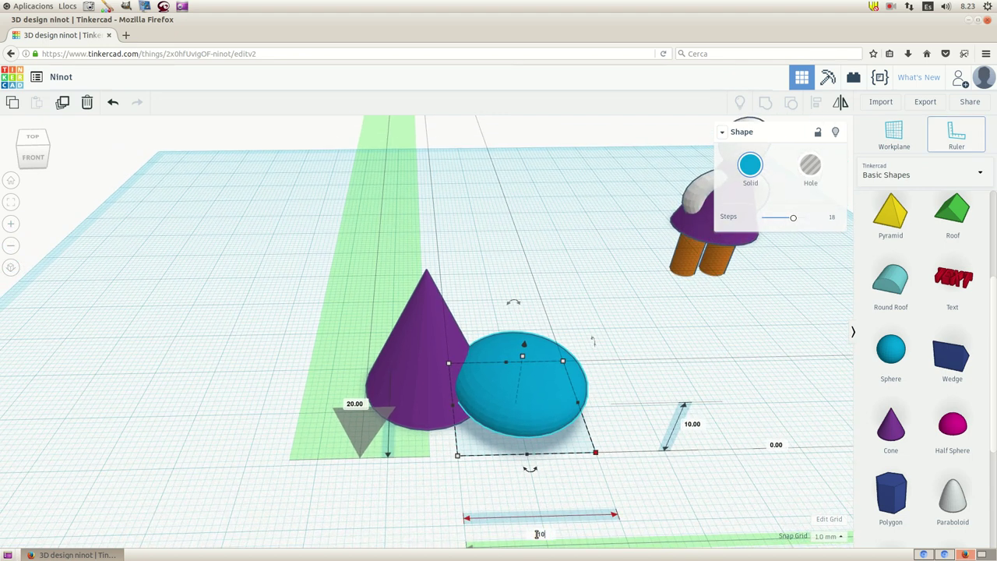
pyautogui.press('Return')
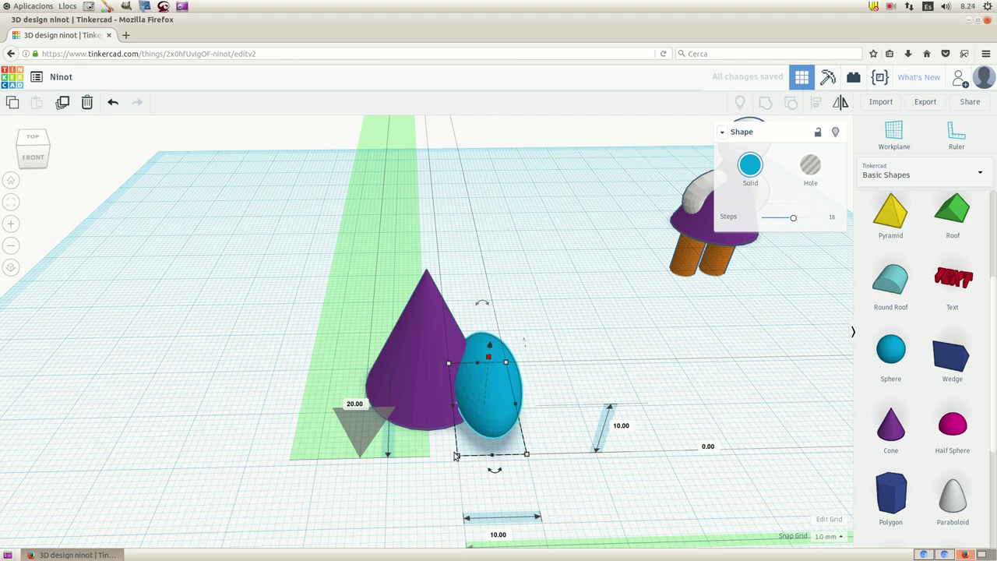
pyautogui.click(356, 404)
pyautogui.write('10')
pyautogui.press('Return')
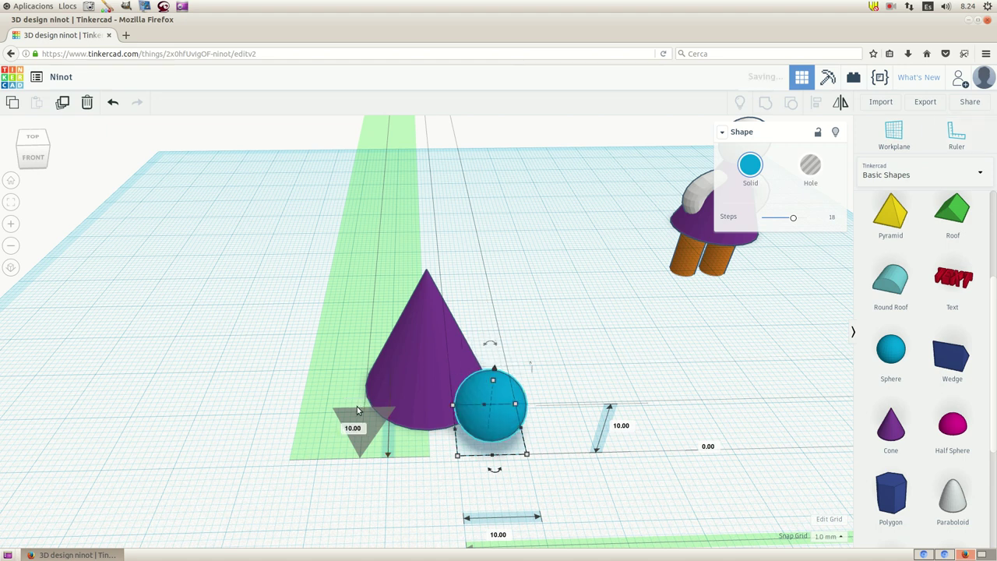
# Center the sphere over the cone's axis and raise it 16 mm above the workplane to form the head.
pyautogui.moveTo(491, 421); pyautogui.dragTo(422, 377)
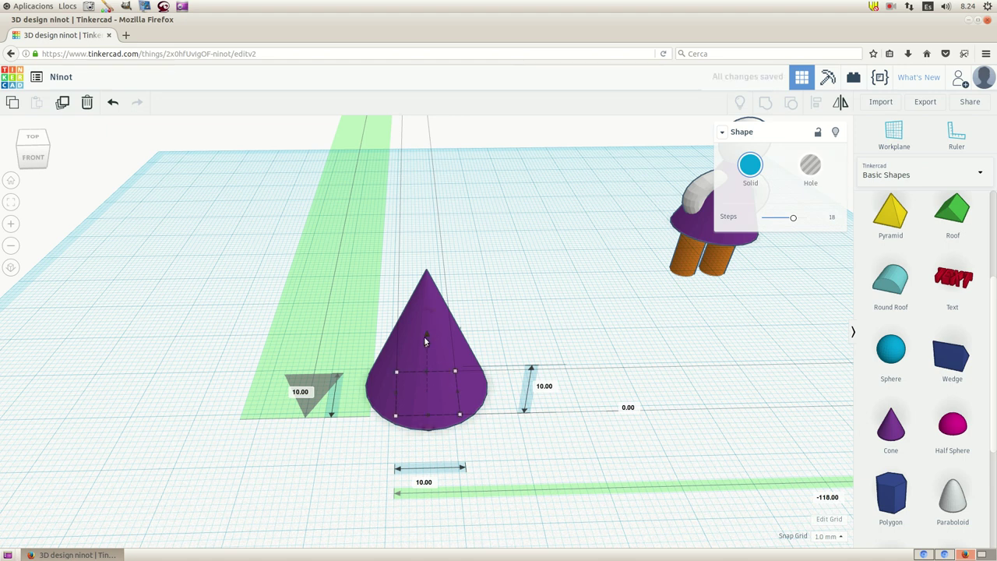
pyautogui.moveTo(425, 337); pyautogui.dragTo(437, 244)
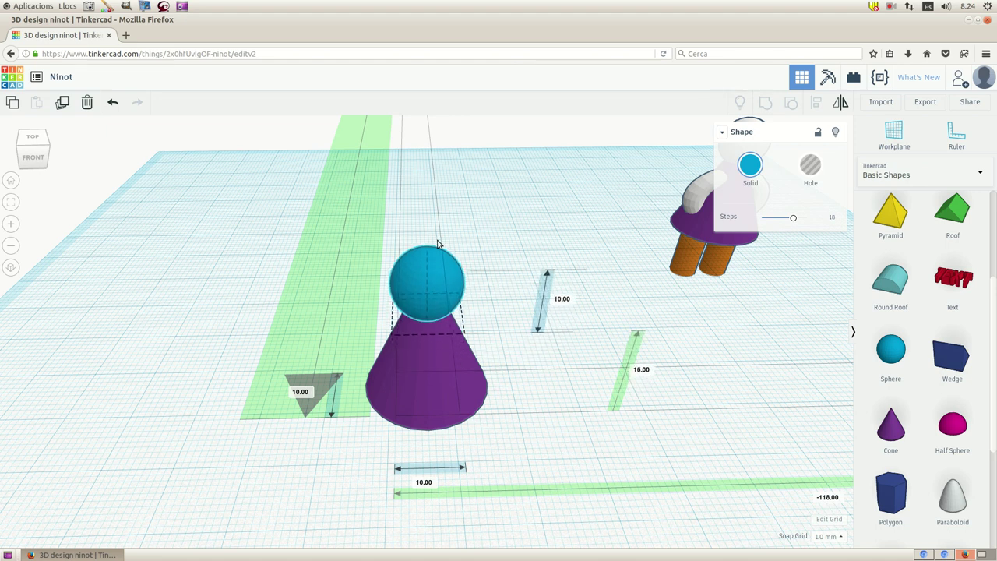
pyautogui.click(43, 158)
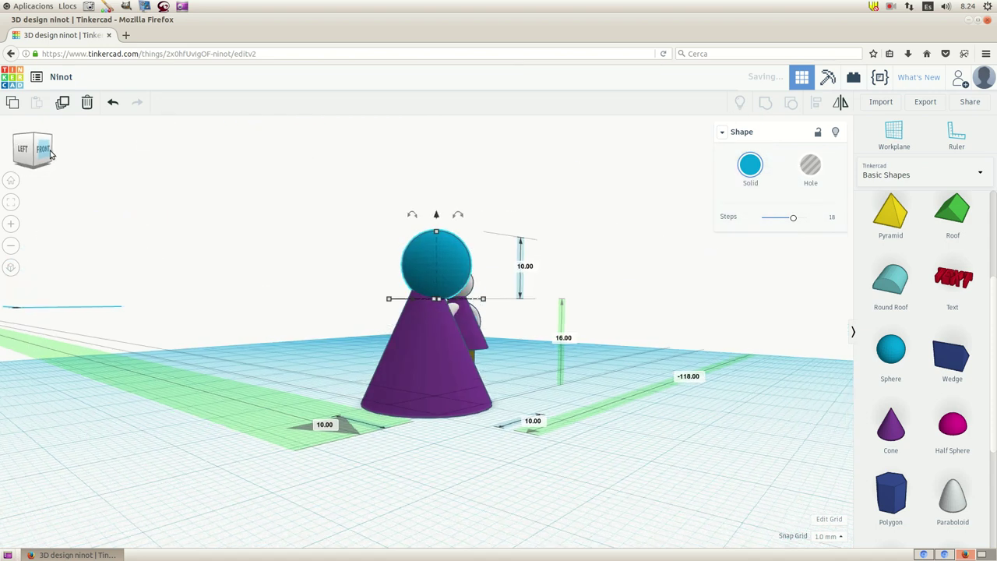
pyautogui.click(62, 157)
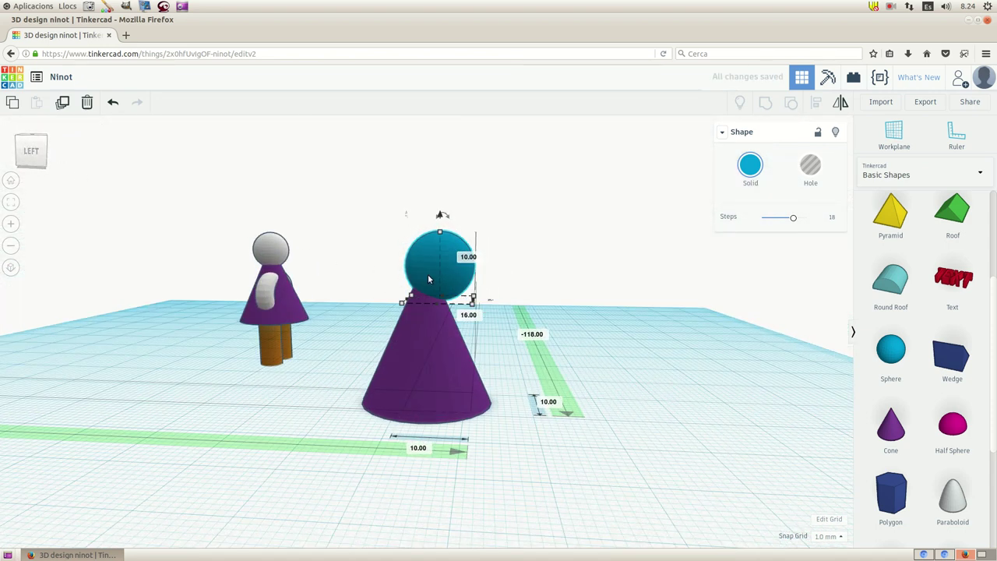
pyautogui.moveTo(428, 278); pyautogui.dragTo(415, 279)
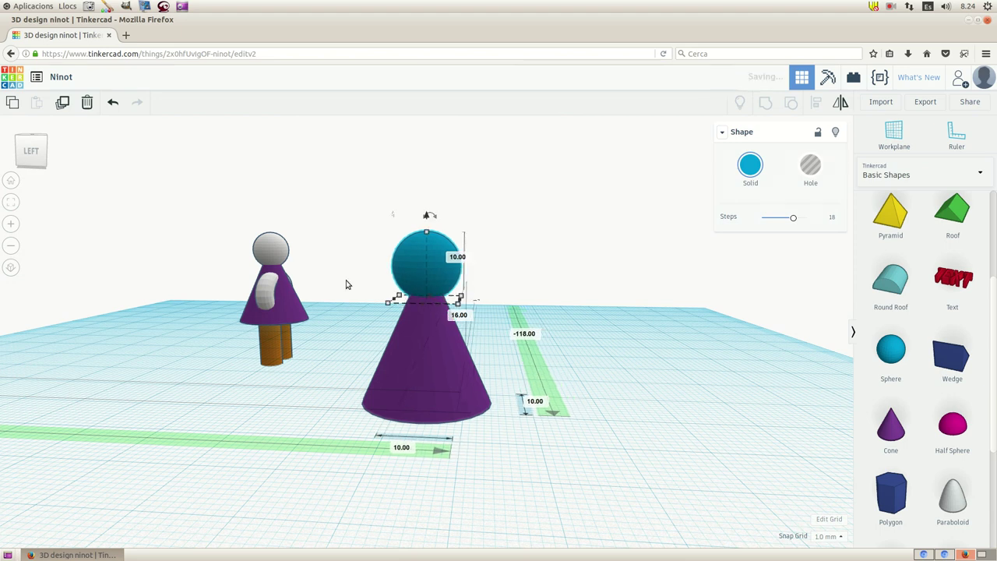
# Add a torus beside the new doll and rotate it 90° so that it stands upright.
pyautogui.click(21, 159)
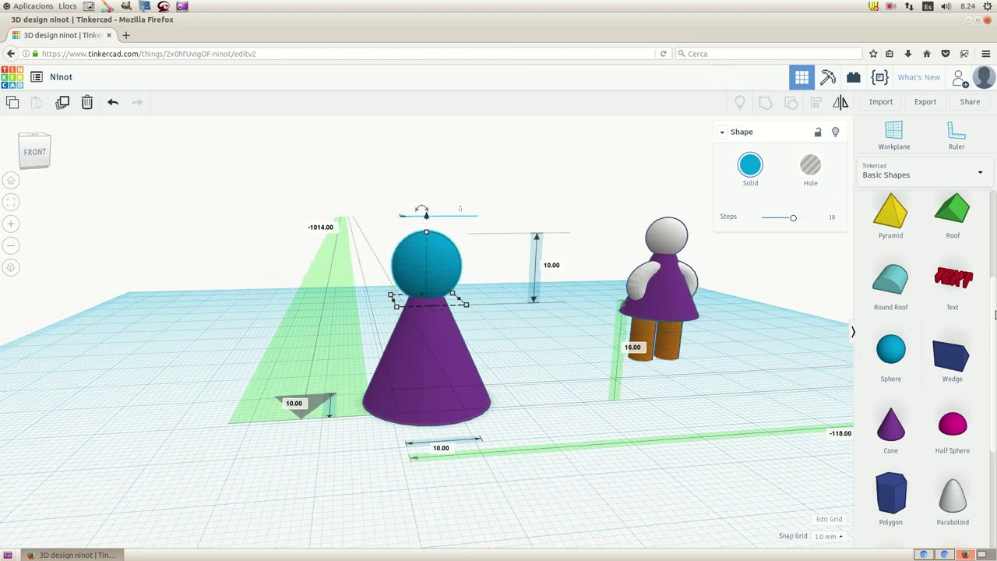
pyautogui.scroll(-3, 946, 325)
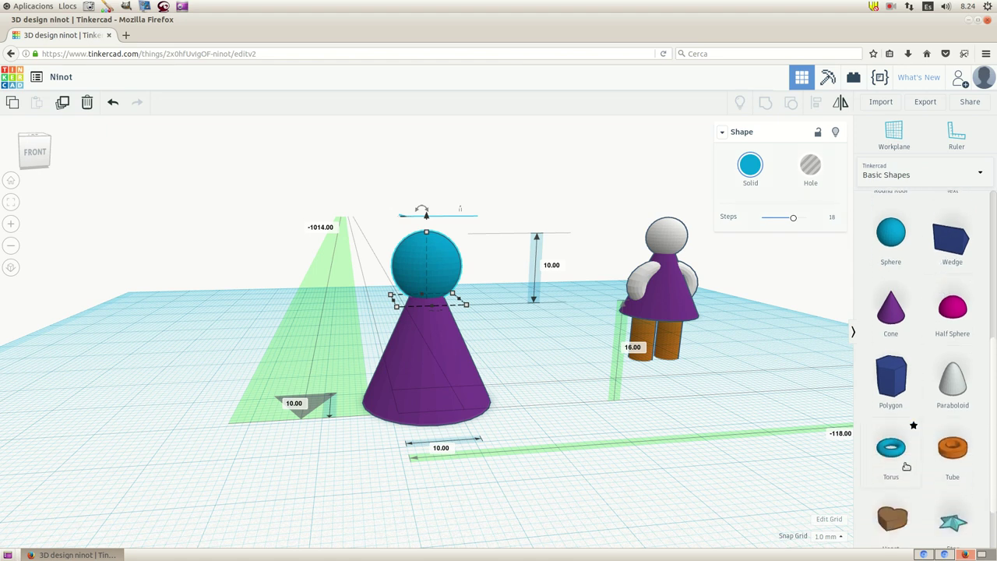
pyautogui.click(715, 465)
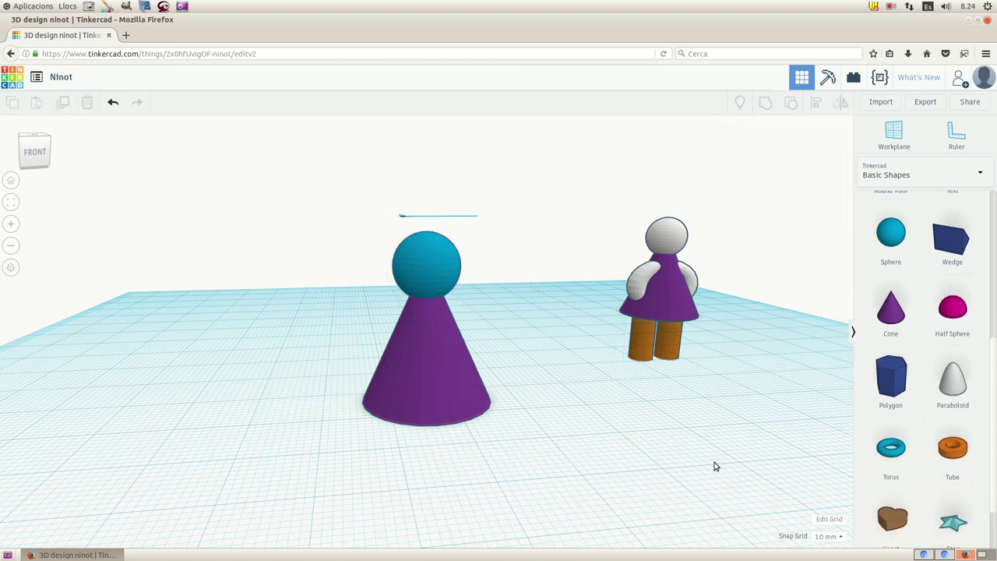
pyautogui.moveTo(890, 452); pyautogui.dragTo(600, 456)
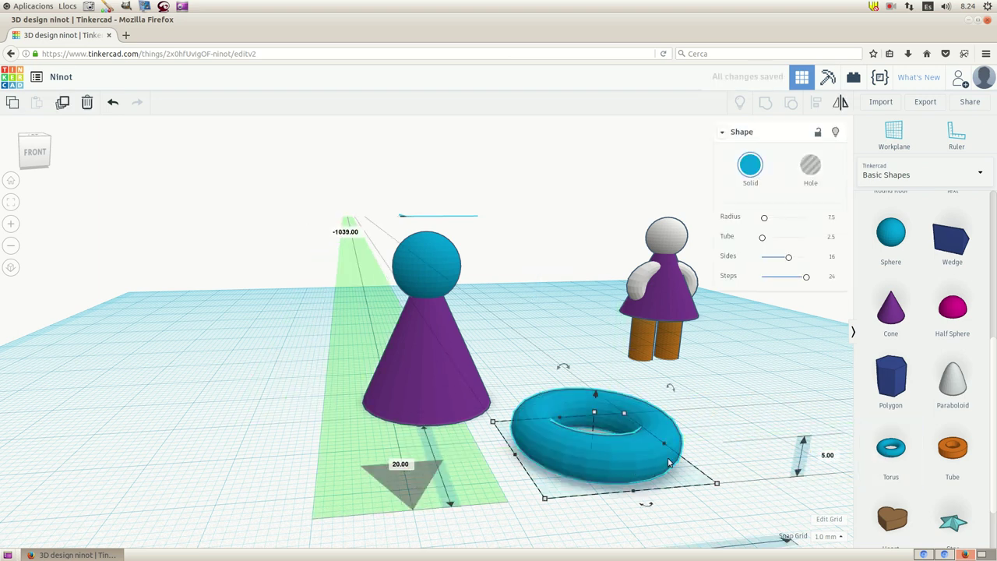
pyautogui.moveTo(669, 389); pyautogui.dragTo(688, 445)
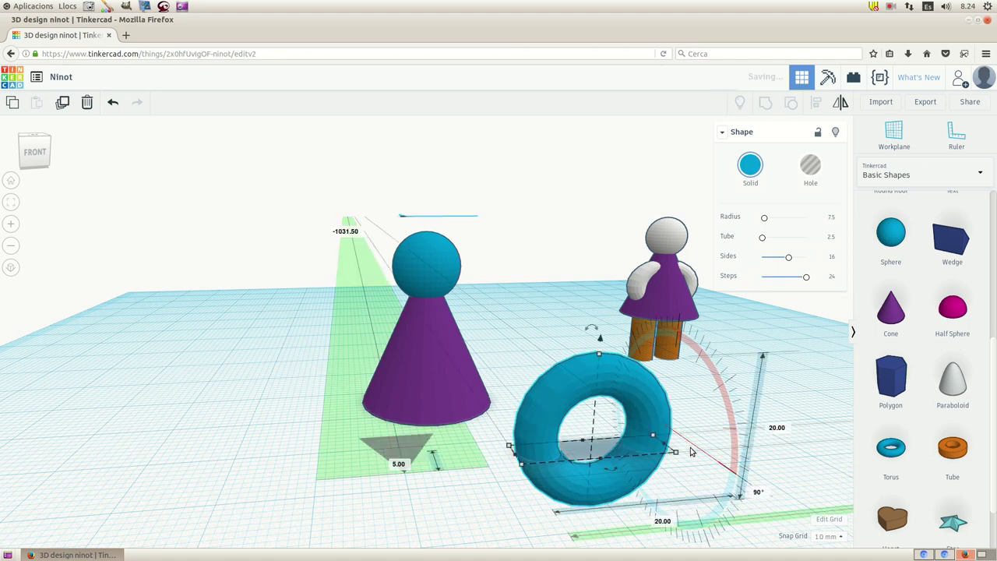
pyautogui.click(792, 463)
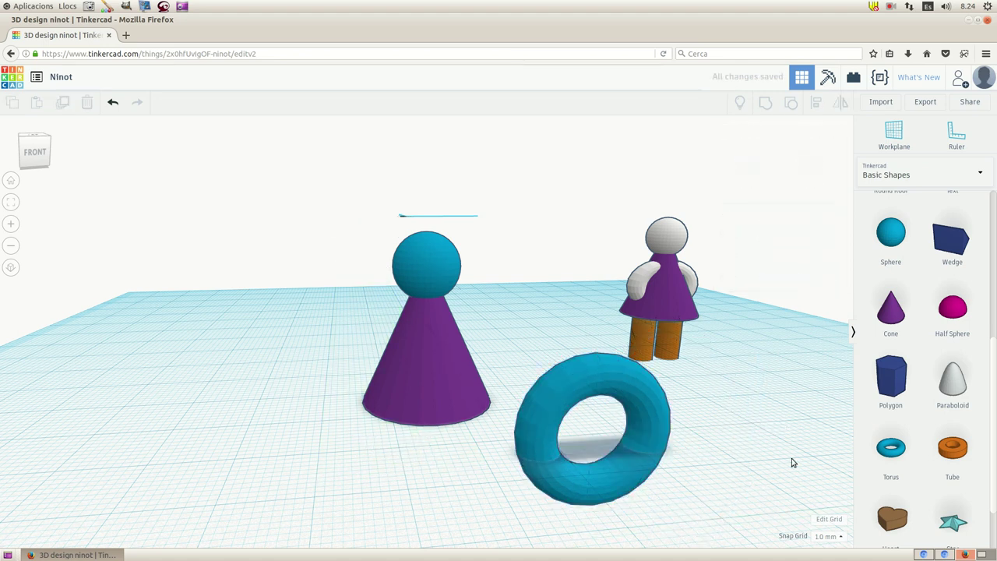
# Set the upright torus's height to 14 mm.
pyautogui.click(659, 436)
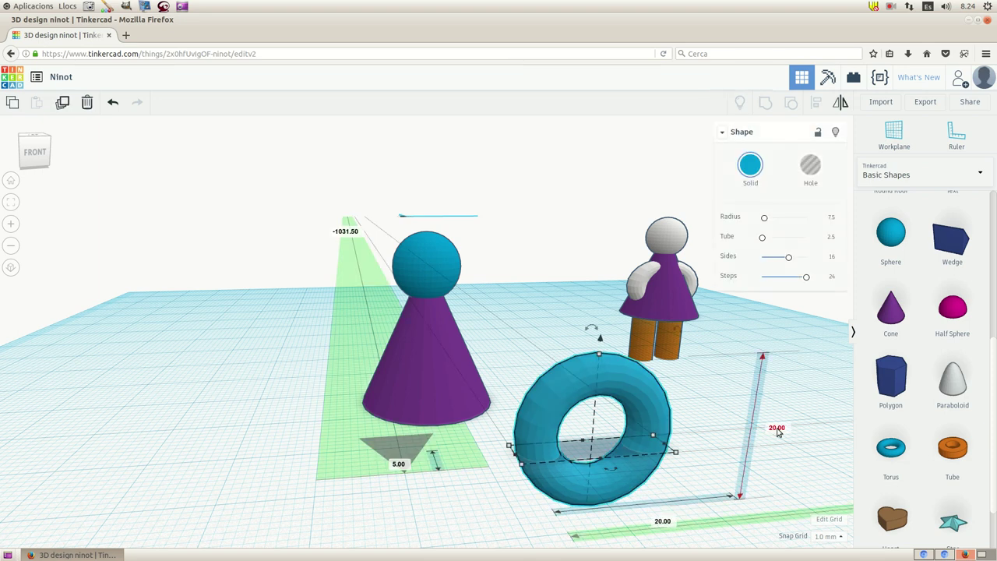
pyautogui.press('r')
pyautogui.click(779, 428)
pyautogui.write('14')
pyautogui.press('Return')
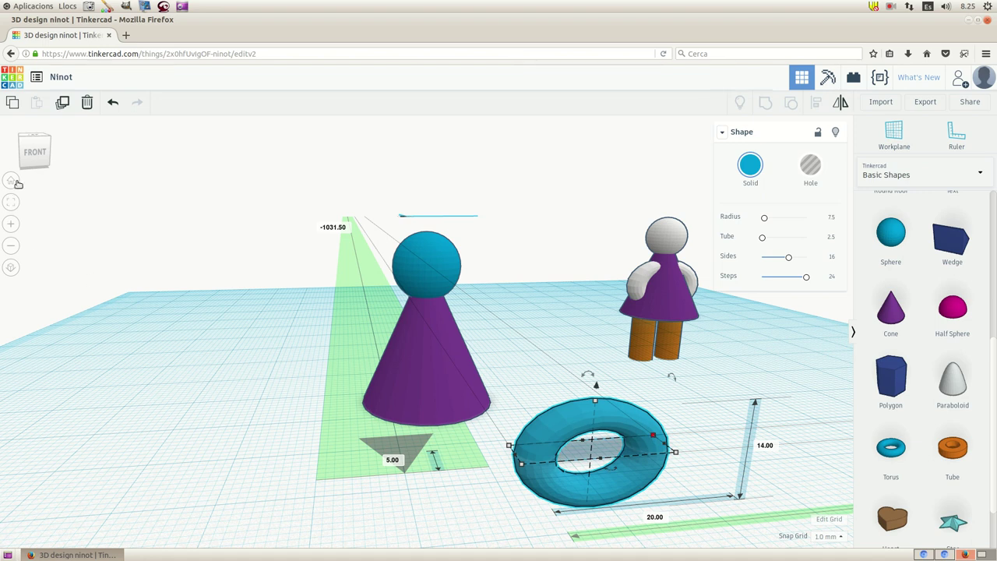
# Move the torus across the workplane until it overlaps the right side of the cone.
pyautogui.click(38, 169)
pyautogui.moveTo(38, 168); pyautogui.dragTo(42, 171)
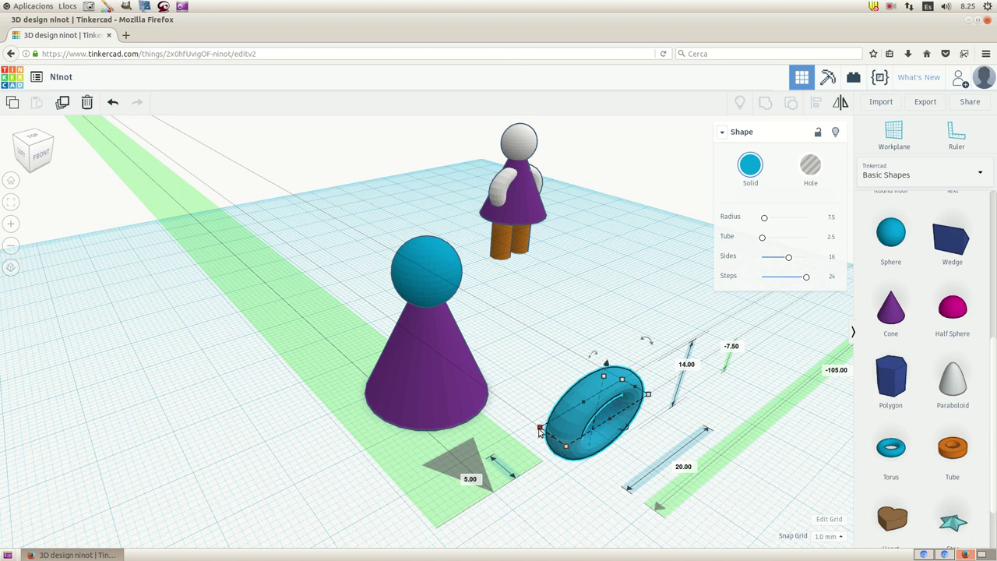
pyautogui.click(39, 156)
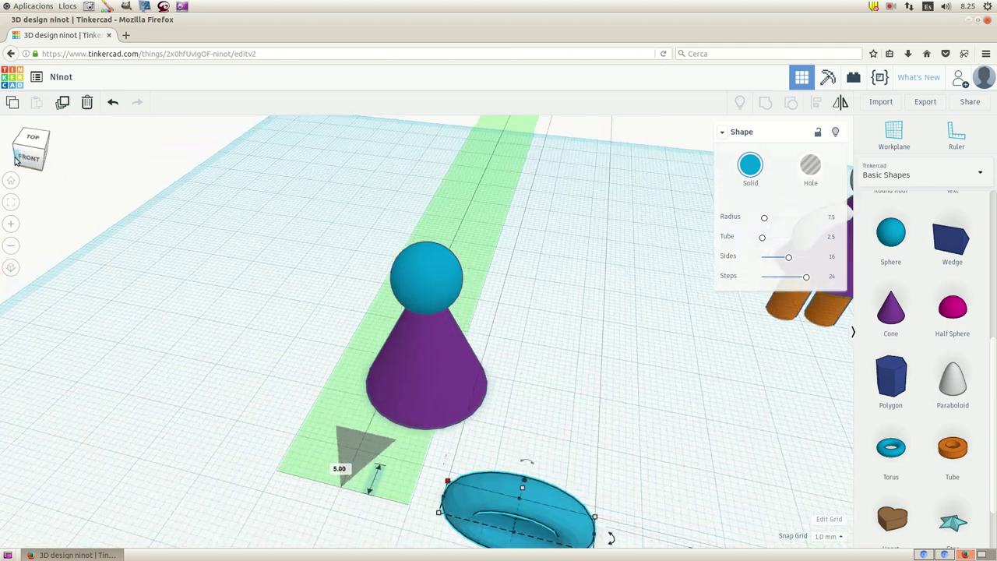
pyautogui.click(13, 152)
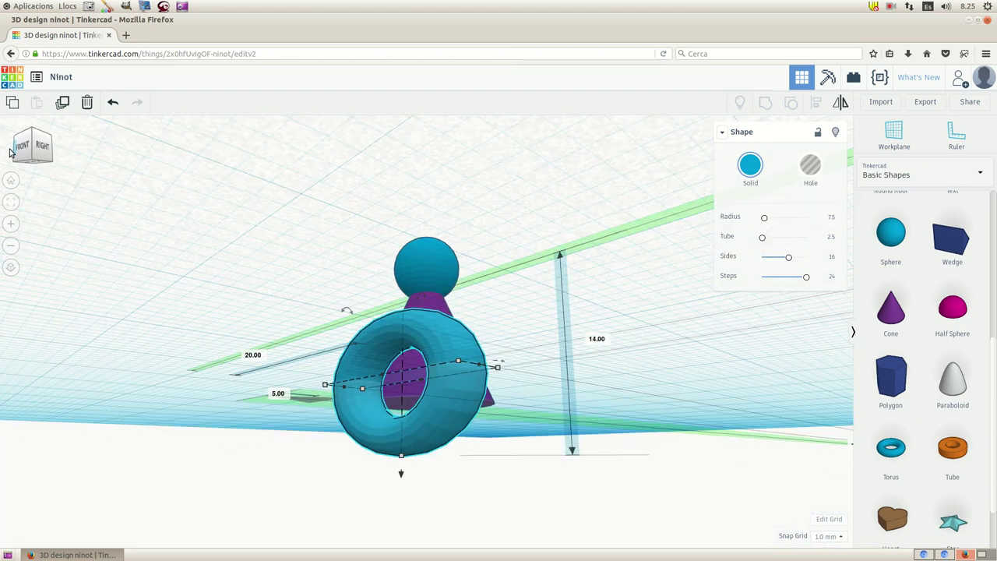
pyautogui.click(19, 156)
pyautogui.click(24, 161)
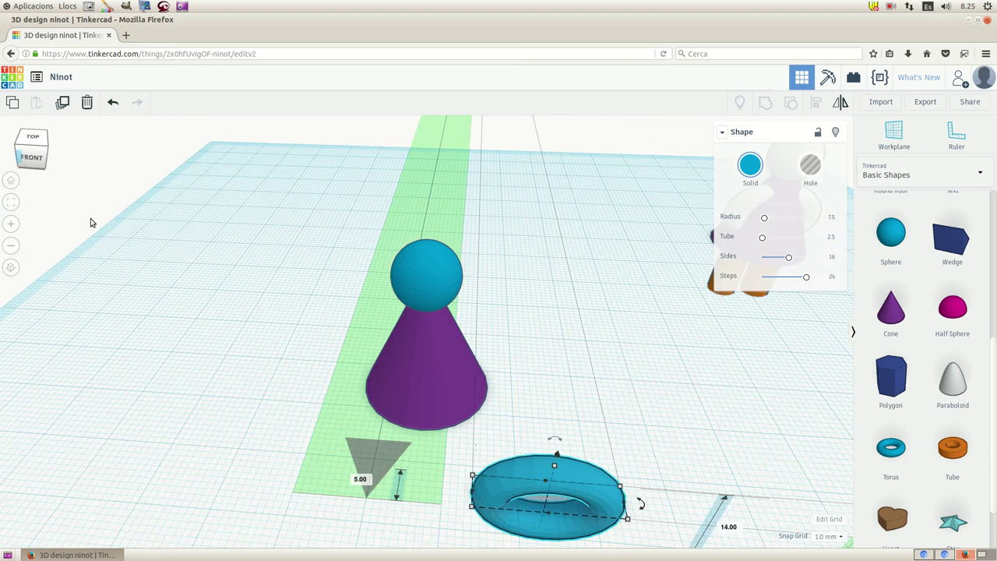
pyautogui.moveTo(578, 489); pyautogui.dragTo(508, 372)
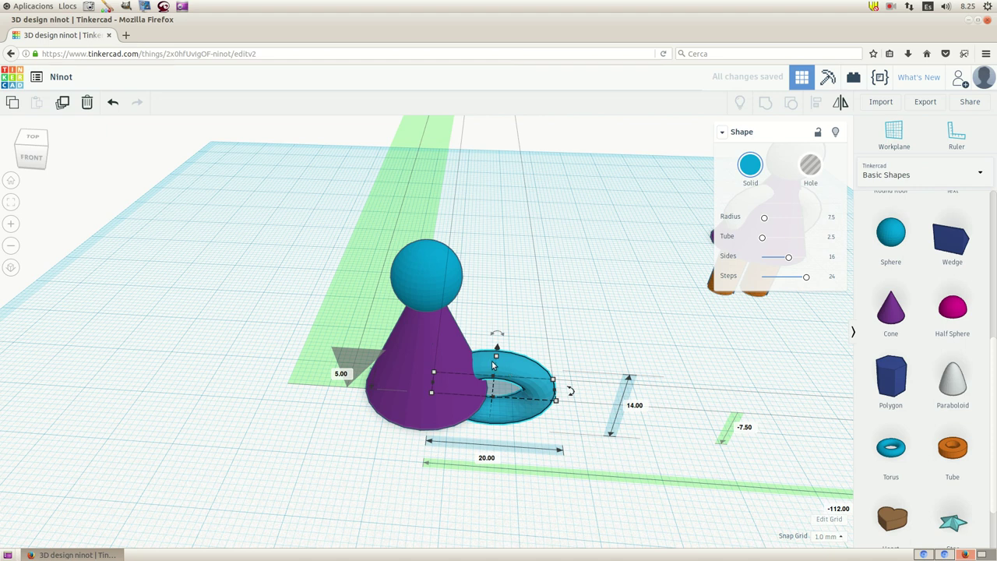
# Raise the torus, keeping its 14 mm height, so that its base rests on the workplane at 0 mm.
pyautogui.moveTo(495, 358); pyautogui.dragTo(494, 320)
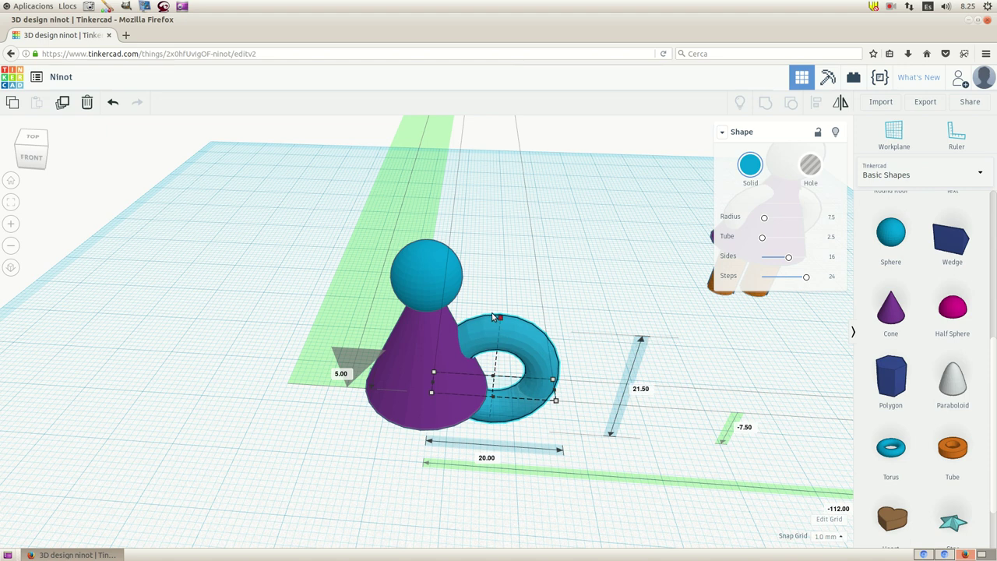
pyautogui.click(113, 103)
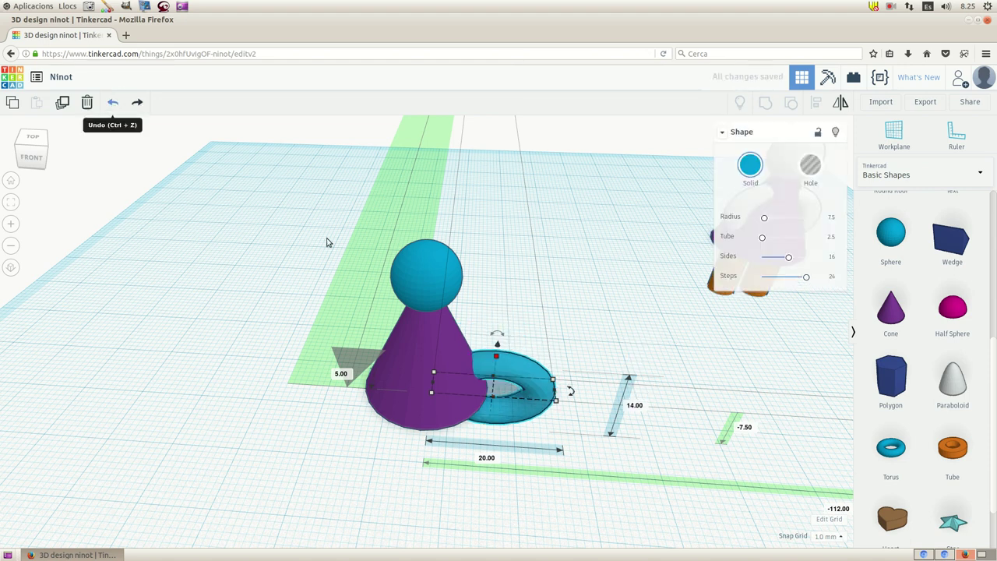
pyautogui.click(506, 345)
pyautogui.click(499, 364)
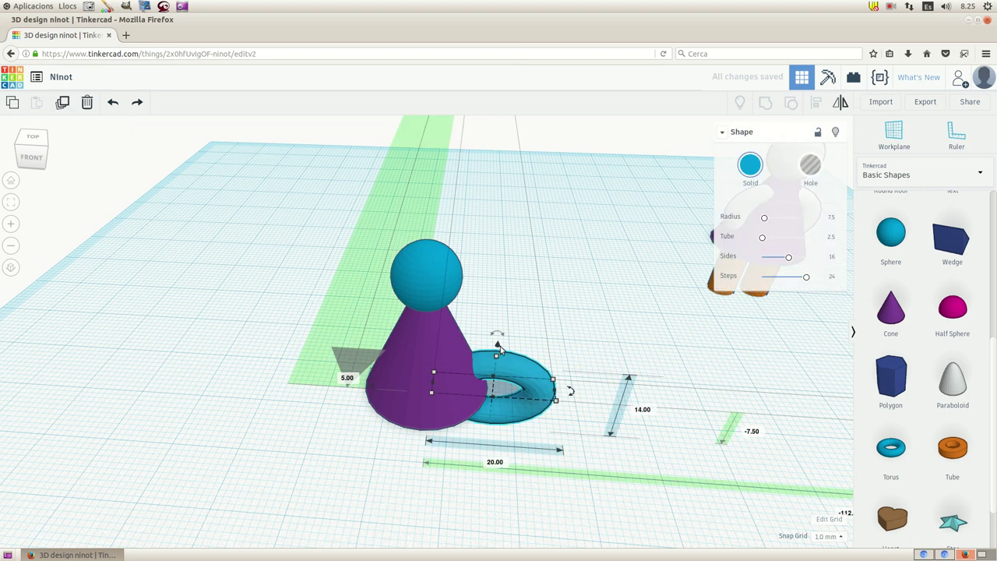
pyautogui.moveTo(498, 348); pyautogui.dragTo(491, 311)
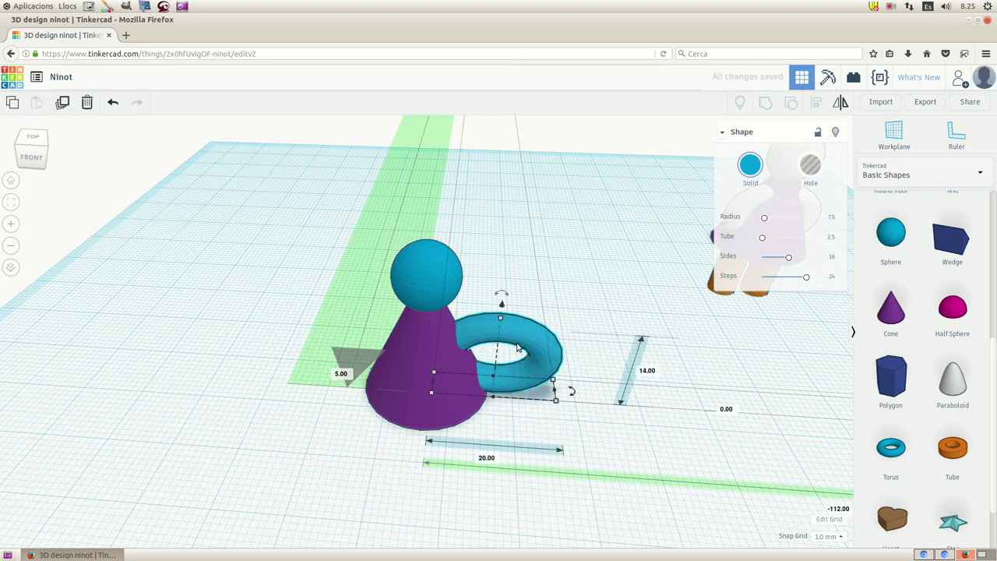
# Move the torus into the cone so that it protrudes evenly on both sides as the doll's arms.
pyautogui.moveTo(543, 355); pyautogui.dragTo(469, 352)
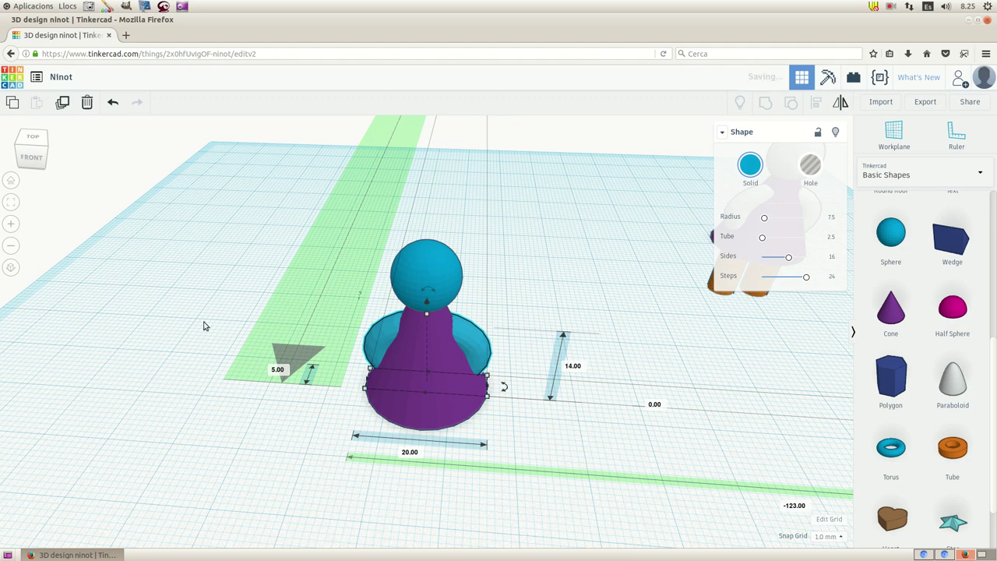
pyautogui.click(15, 161)
pyautogui.click(15, 161)
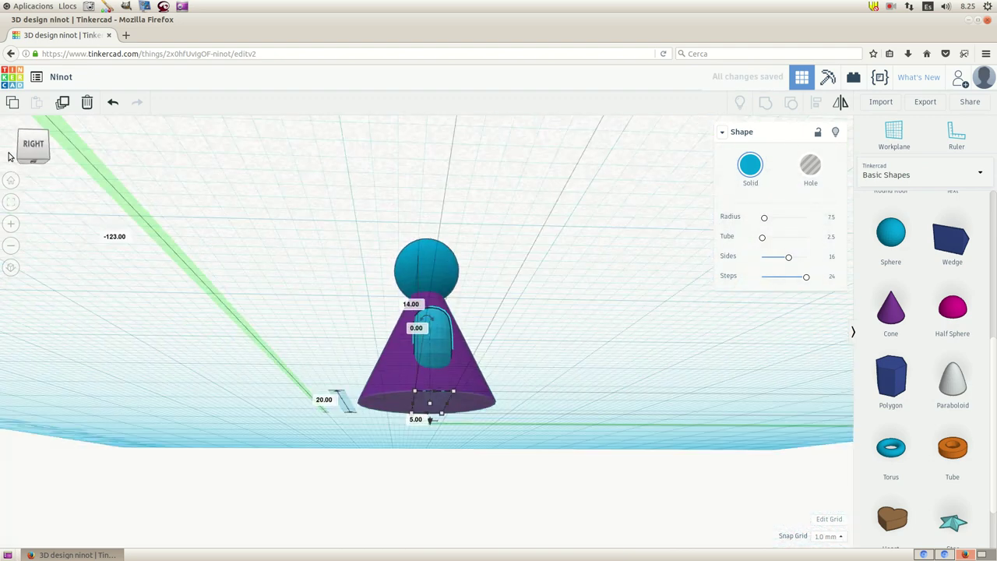
# Change the colour of the doll's head sphere to white.
pyautogui.moveTo(431, 363); pyautogui.dragTo(430, 362)
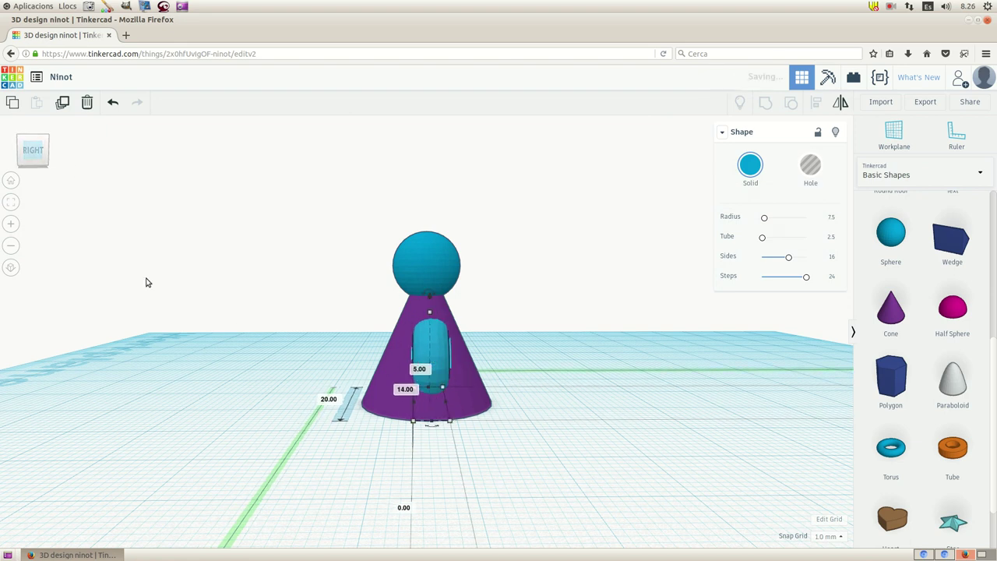
pyautogui.moveTo(39, 163); pyautogui.dragTo(63, 165)
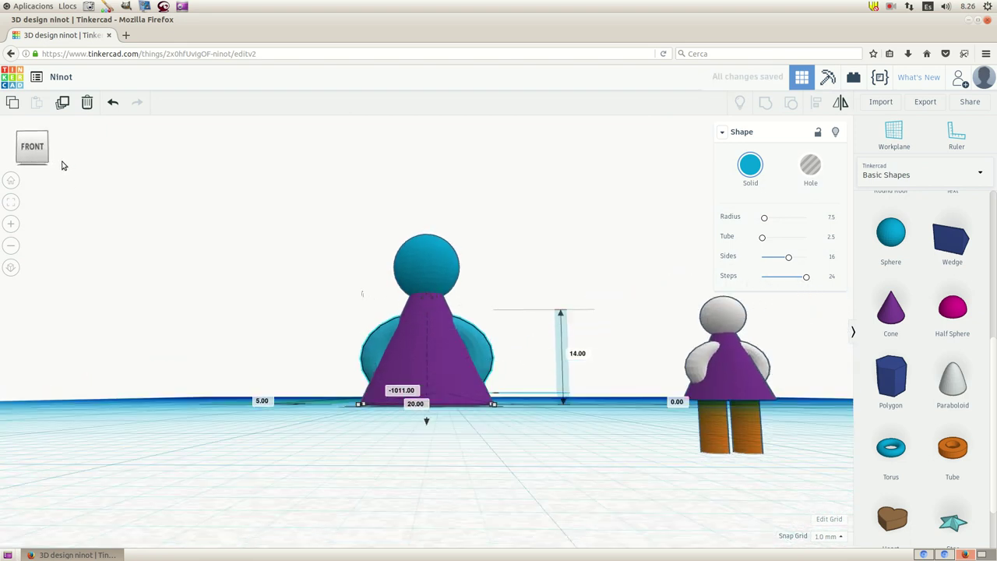
pyautogui.click(429, 277)
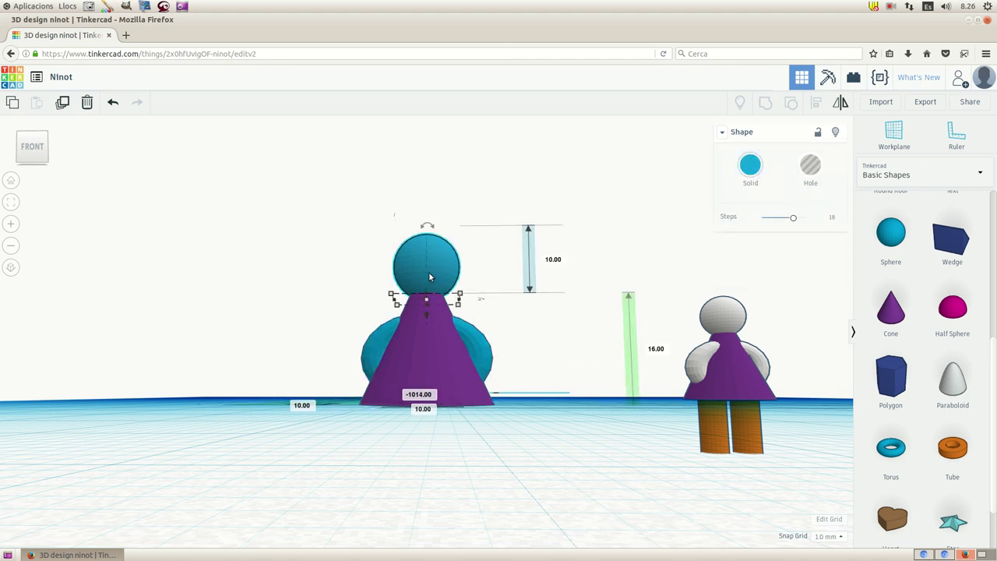
pyautogui.click(745, 169)
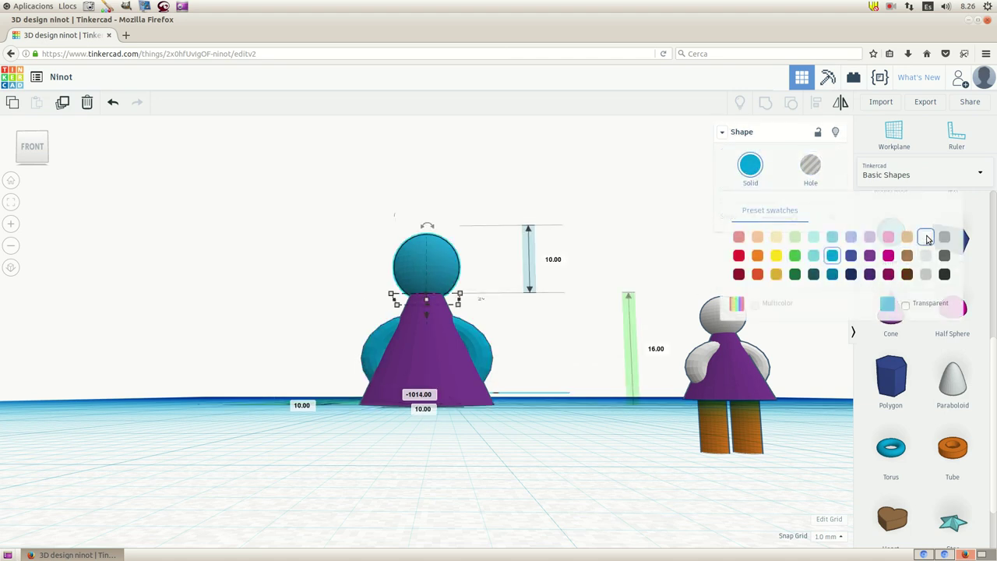
pyautogui.click(926, 237)
# Change the colour of the torus arms to white.
pyautogui.click(483, 342)
pyautogui.click(750, 166)
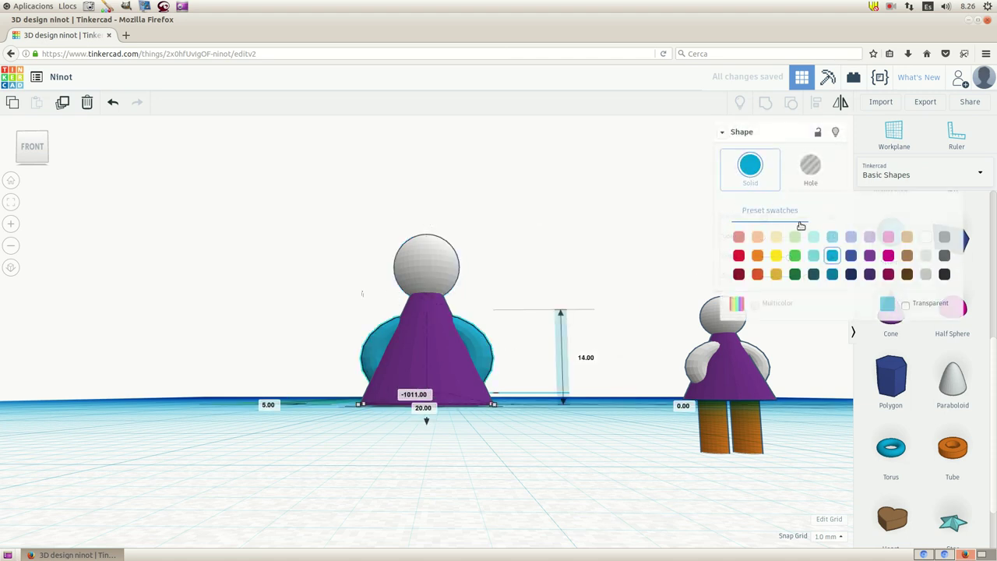
pyautogui.click(925, 238)
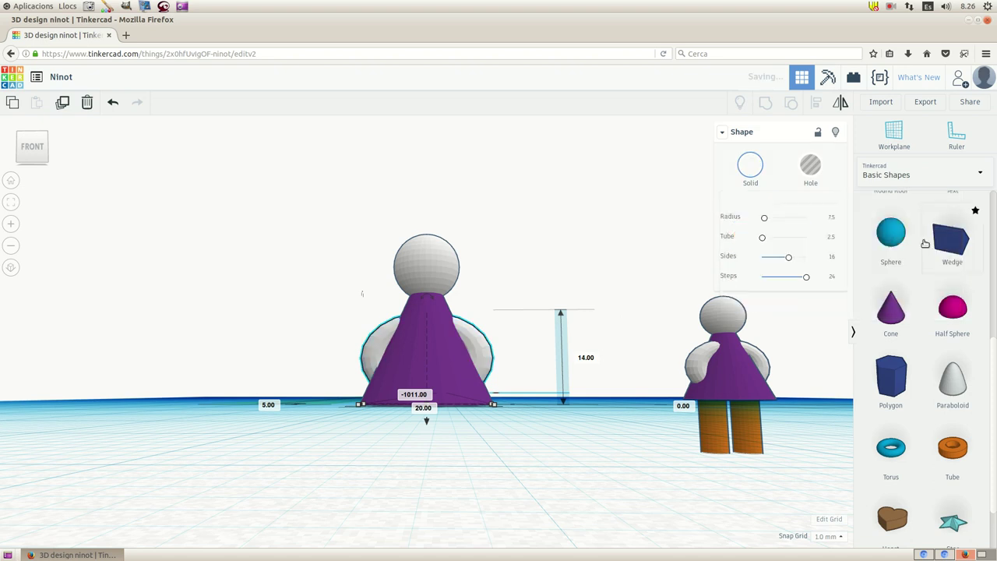
# Raise the torus arms slightly above the workplane so that they sit higher on the cone body.
pyautogui.click(17, 151)
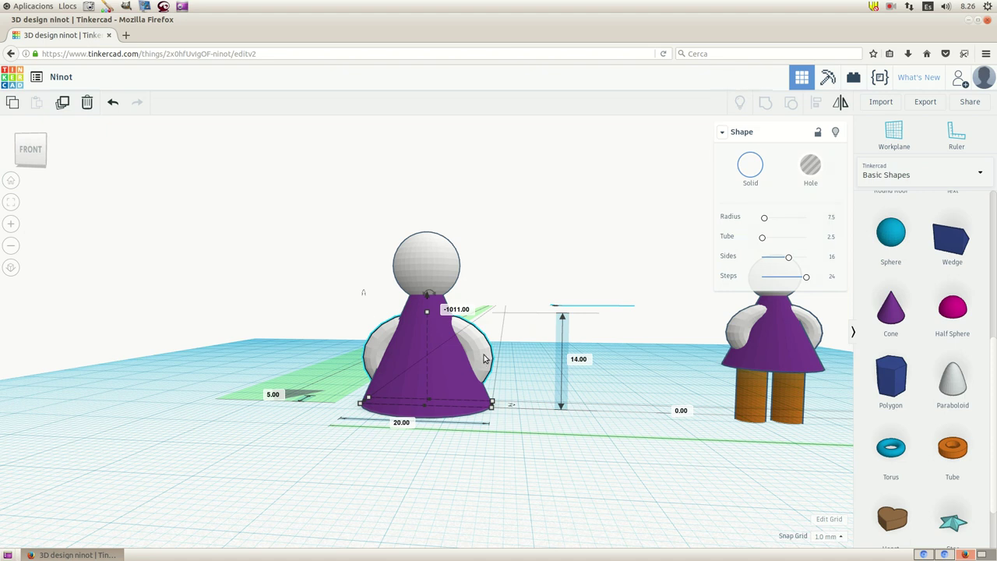
pyautogui.click(534, 303)
pyautogui.click(484, 361)
pyautogui.moveTo(427, 297); pyautogui.dragTo(425, 291)
pyautogui.click(244, 279)
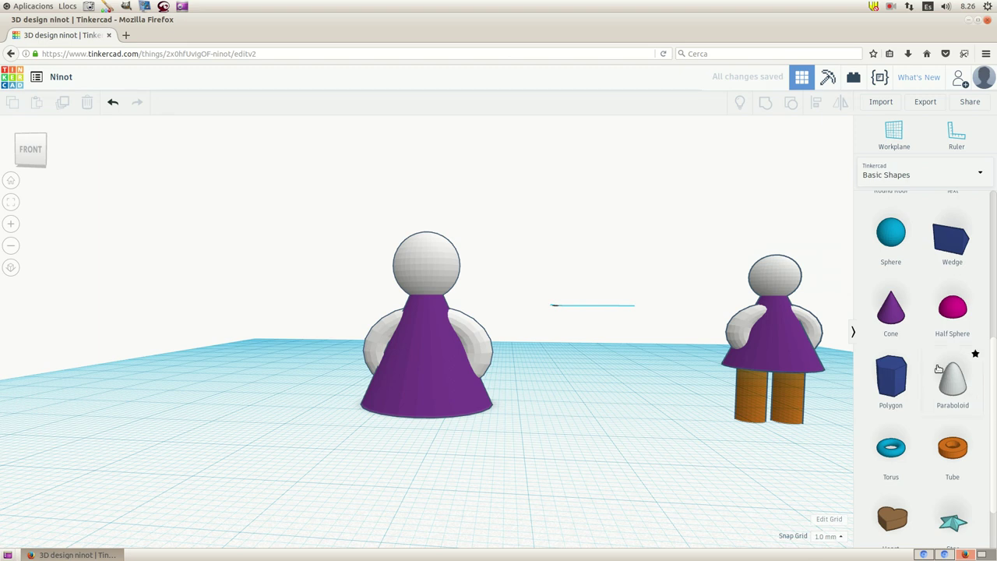
# Place a solid orange cylinder on the workplane in front of the new doll.
pyautogui.scroll(-1, 939, 369)
pyautogui.scroll(3, 939, 370)
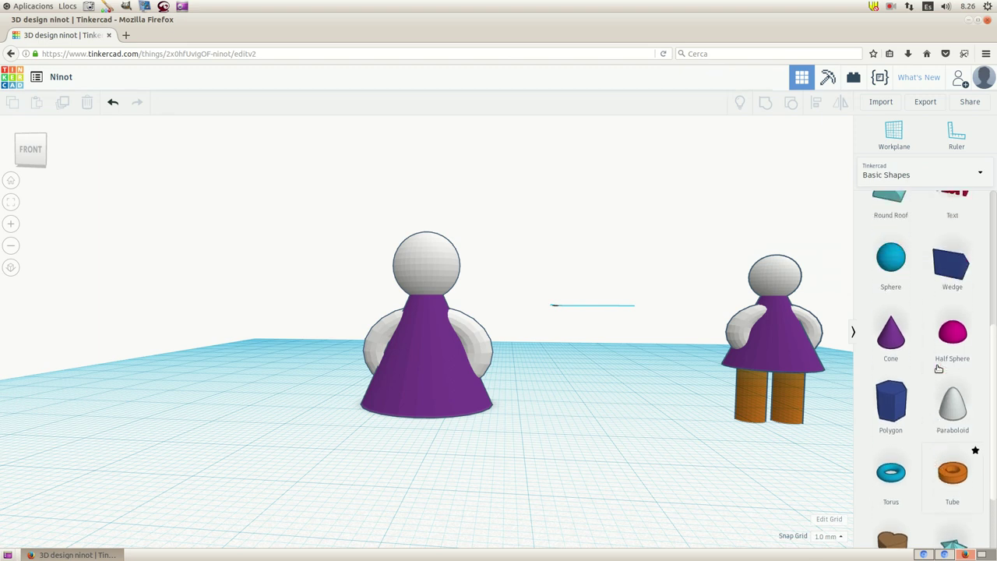
pyautogui.scroll(2, 938, 370)
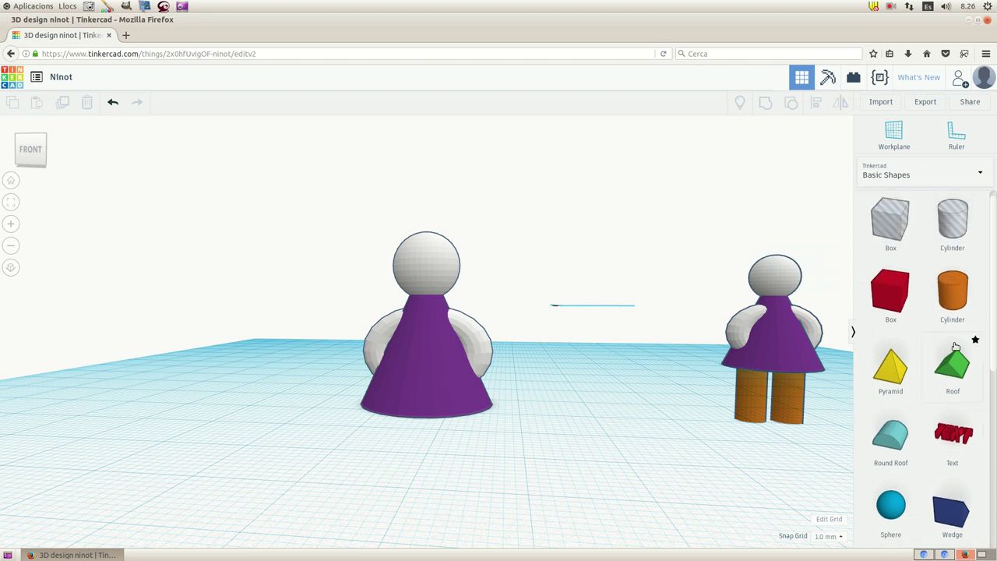
pyautogui.moveTo(952, 292); pyautogui.dragTo(554, 483)
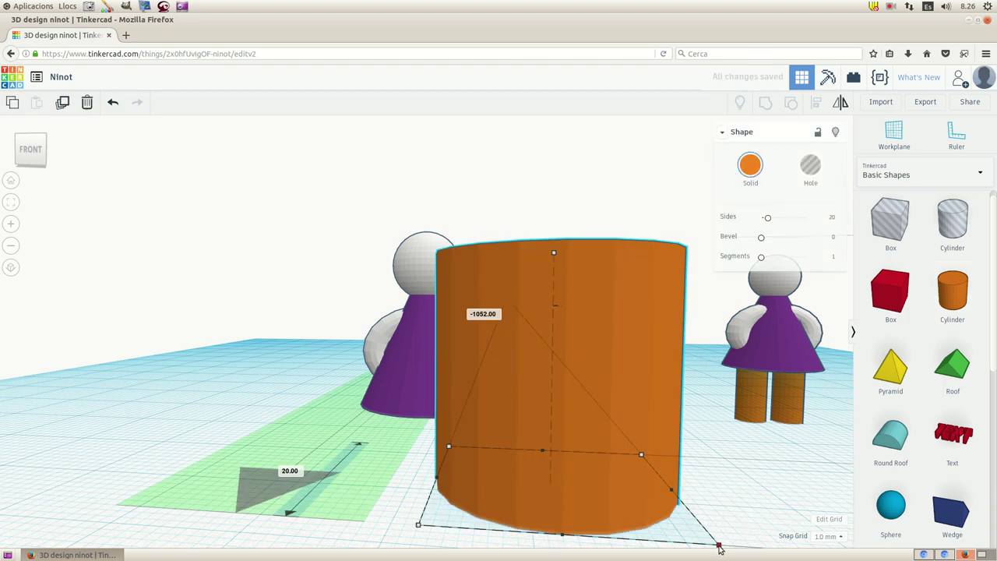
# Resize the cylinder to 6 mm wide, 6 mm deep and 14 mm high.
pyautogui.scroll(-2, 719, 549)
pyautogui.scroll(-2, 719, 549)
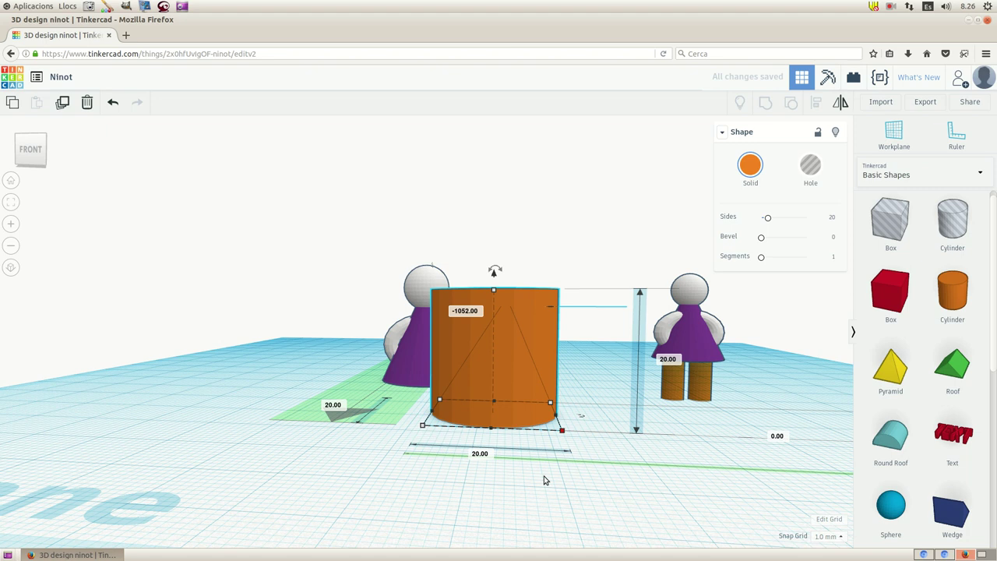
pyautogui.click(475, 454)
pyautogui.write('6')
pyautogui.press('Return')
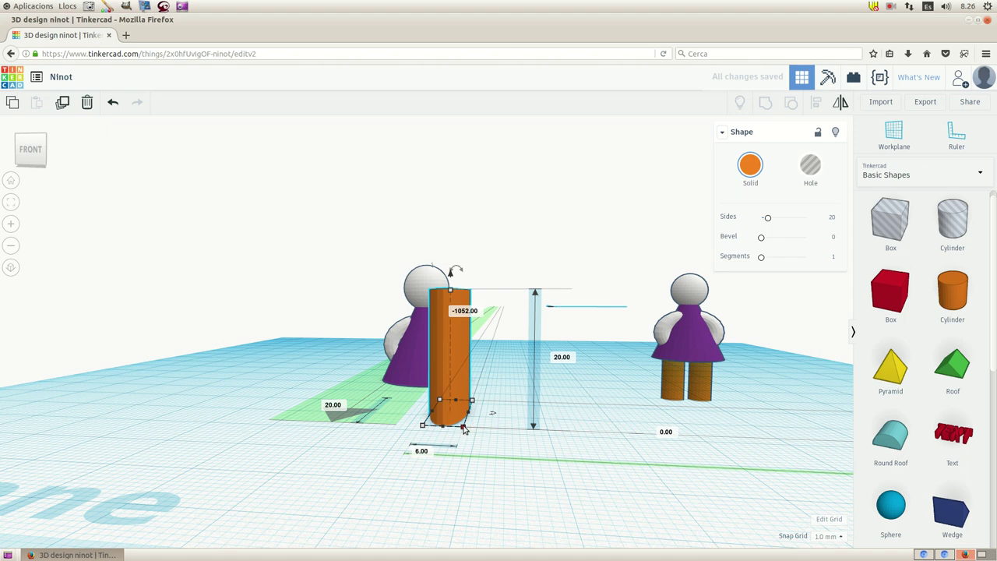
pyautogui.click(337, 405)
pyautogui.write('6')
pyautogui.press('Return')
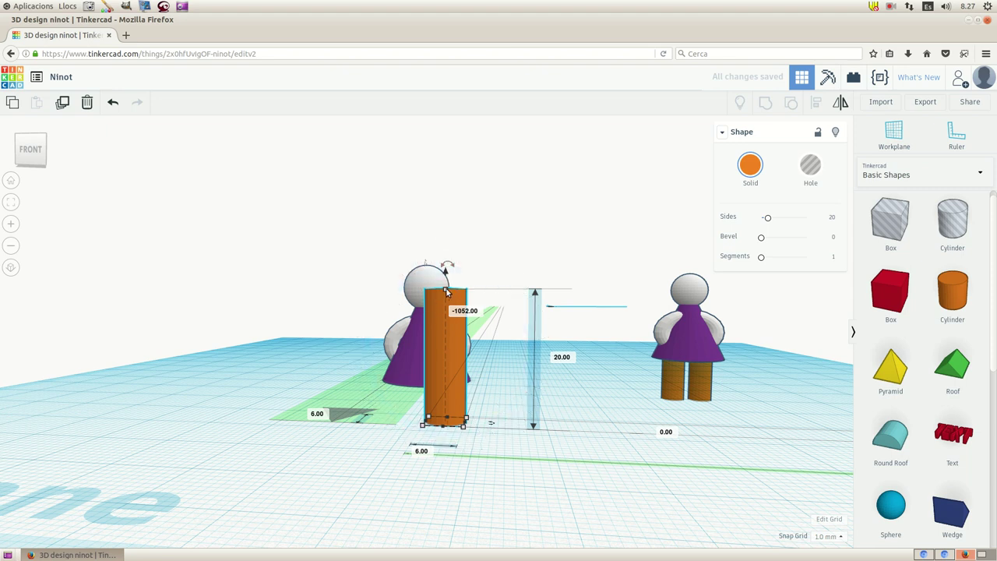
pyautogui.moveTo(448, 294); pyautogui.dragTo(443, 328)
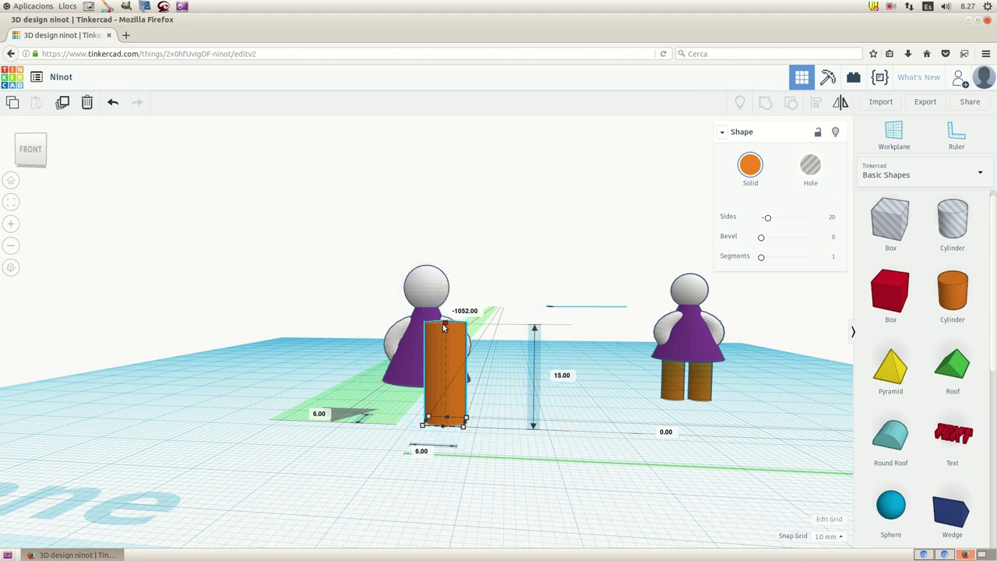
pyautogui.click(518, 489)
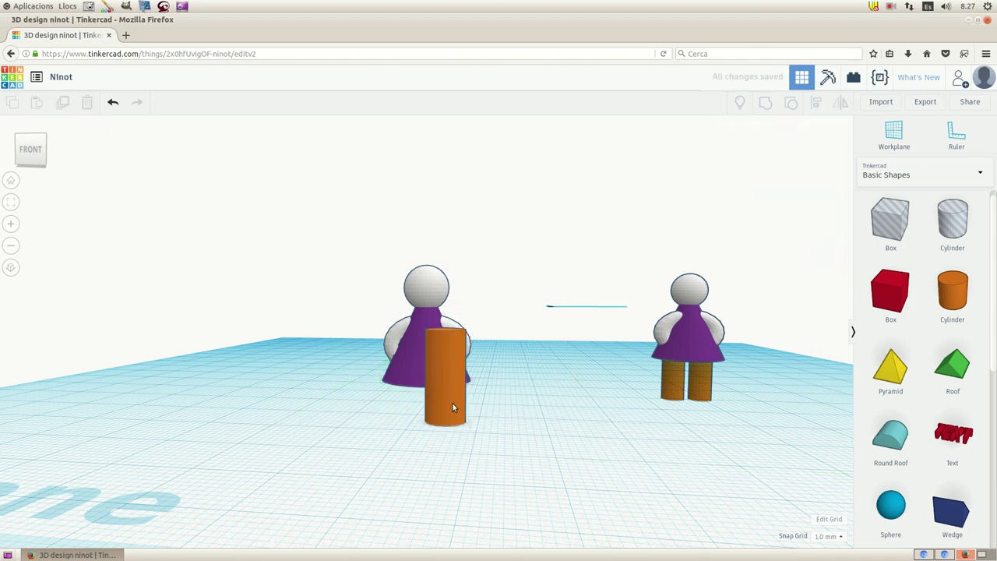
# Move the cylinder into the cone's base, slightly left of its centre, as the position of the first leg.
pyautogui.moveTo(449, 399); pyautogui.dragTo(420, 368)
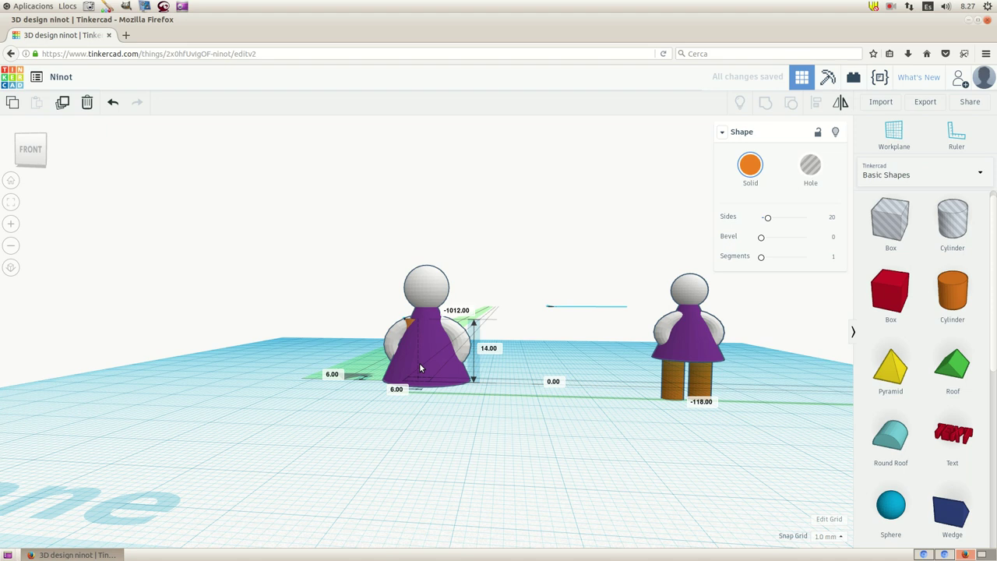
pyautogui.click(29, 156)
pyautogui.click(30, 154)
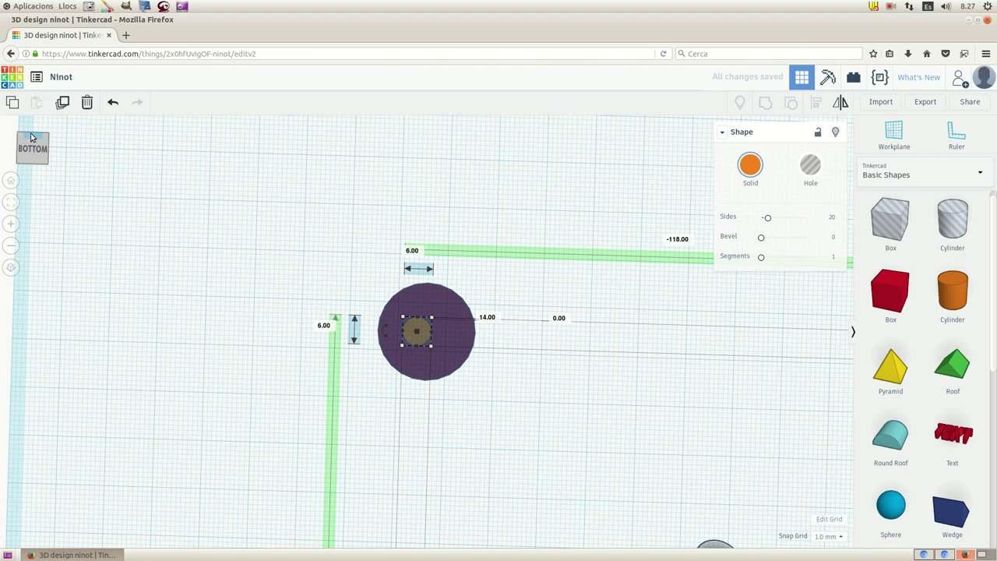
pyautogui.press('Left')
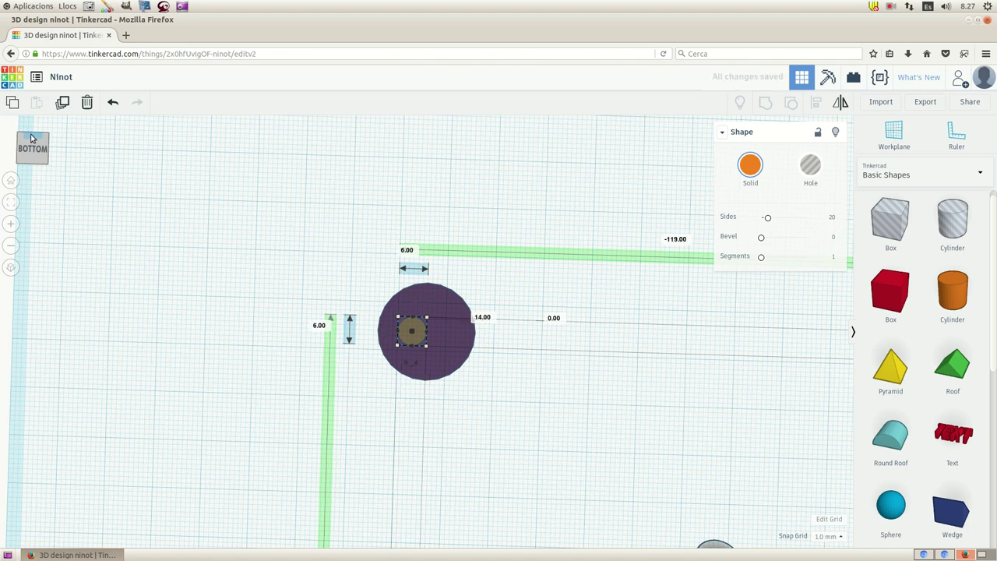
# Lower the cylinder to -14 mm so that it hangs directly below the cone as a leg.
pyautogui.click(34, 158)
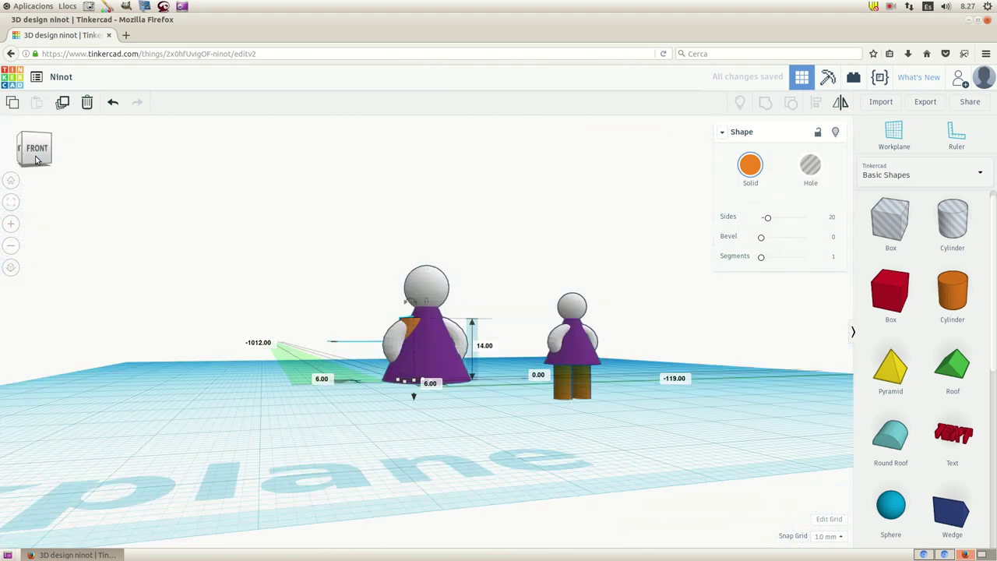
pyautogui.moveTo(413, 399); pyautogui.dragTo(414, 452)
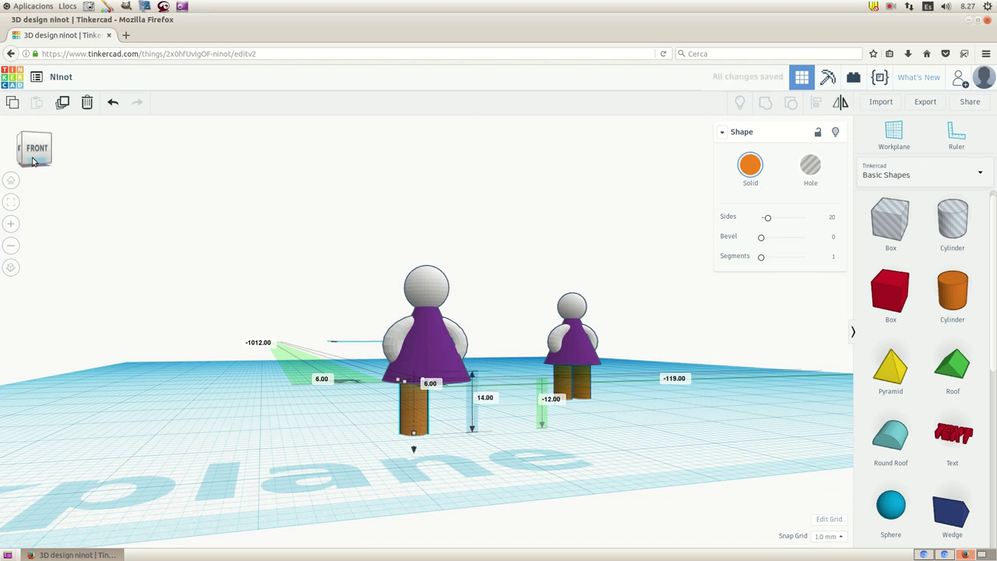
pyautogui.click(29, 157)
pyautogui.click(29, 157)
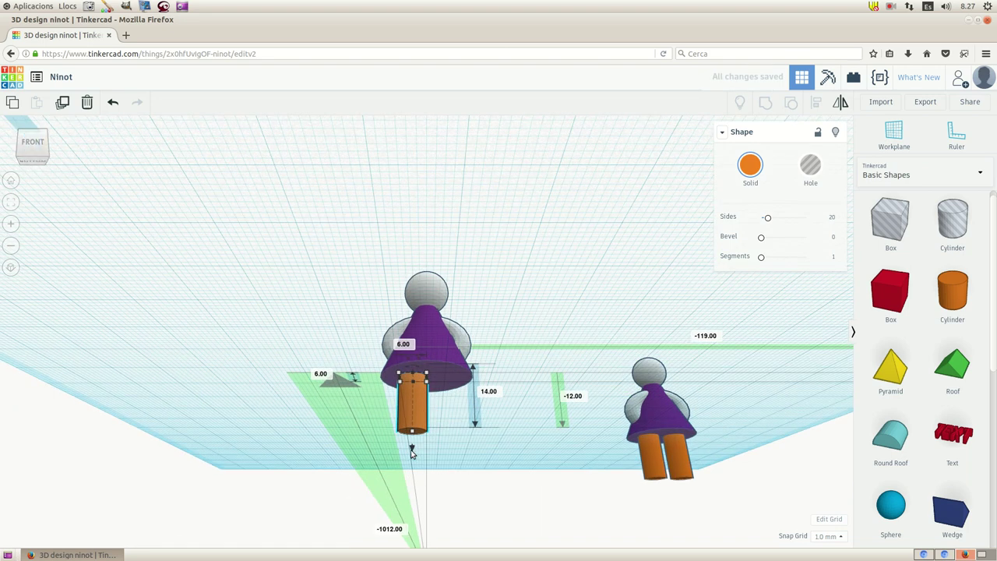
pyautogui.moveTo(413, 452)
pyautogui.mouseDown()
pyautogui.moveTo(412, 468)
pyautogui.moveTo(411, 453)
pyautogui.mouseUp()
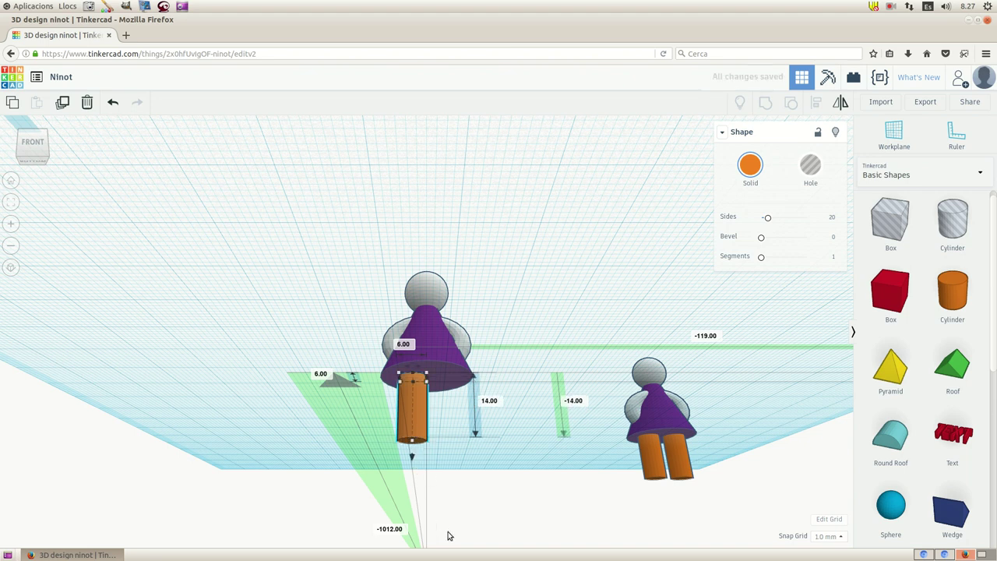
pyautogui.click(423, 490)
# Duplicate the leg cylinder and shift the copy 7 mm to the right as the second leg.
pyautogui.click(412, 423)
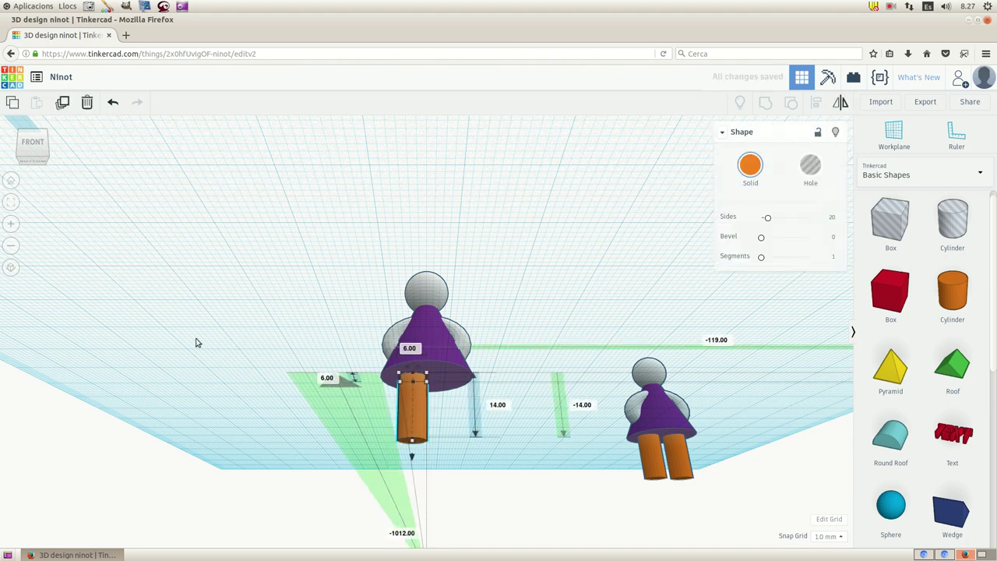
pyautogui.click(64, 102)
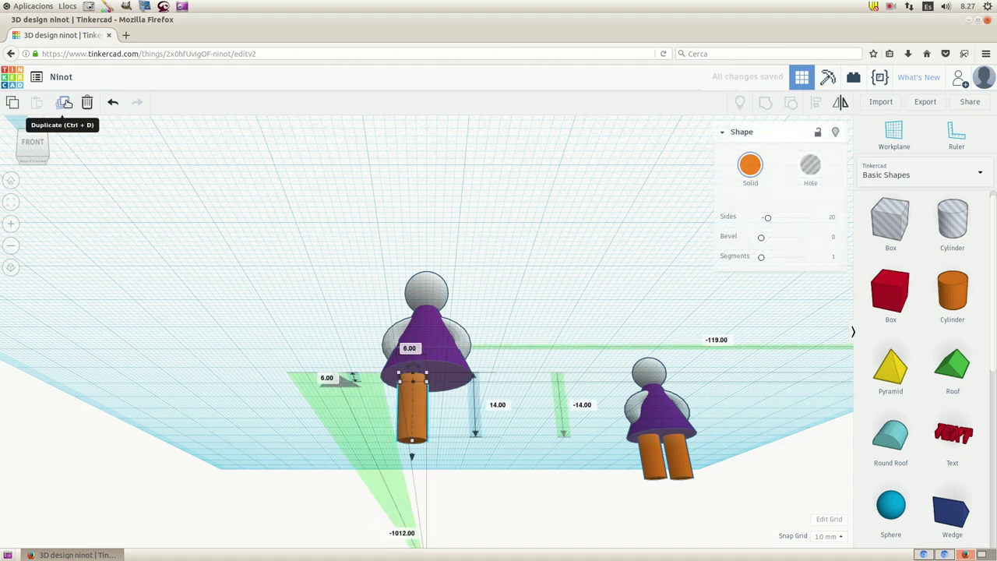
pyautogui.press('Right')
pyautogui.press('Right')
pyautogui.press('Right')
pyautogui.press('Right')
pyautogui.press('Right')
pyautogui.press('Right')
pyautogui.press('Right')
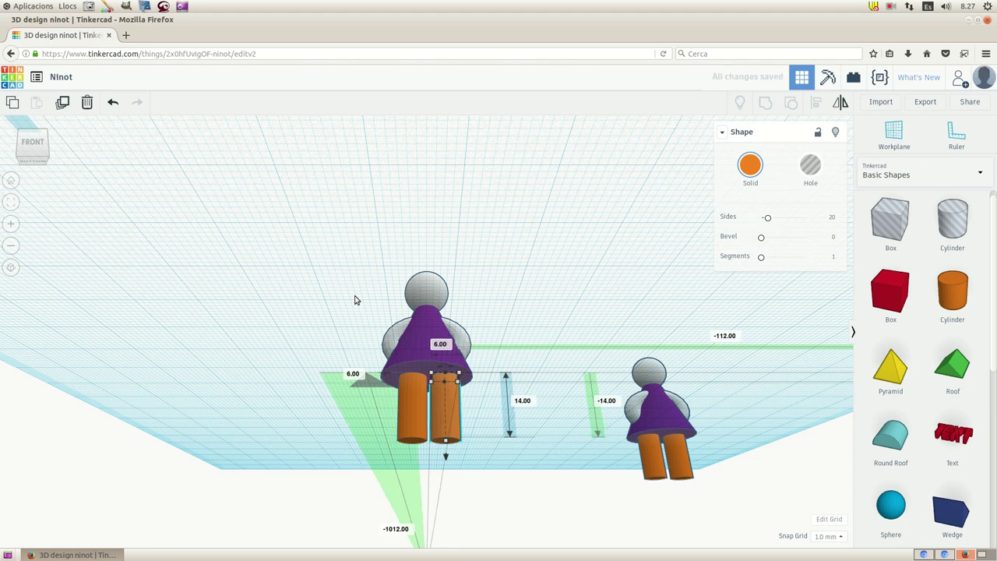
# Select the doll's five shapes and fit them in the view to inspect the whole figure from the front.
pyautogui.click(39, 151)
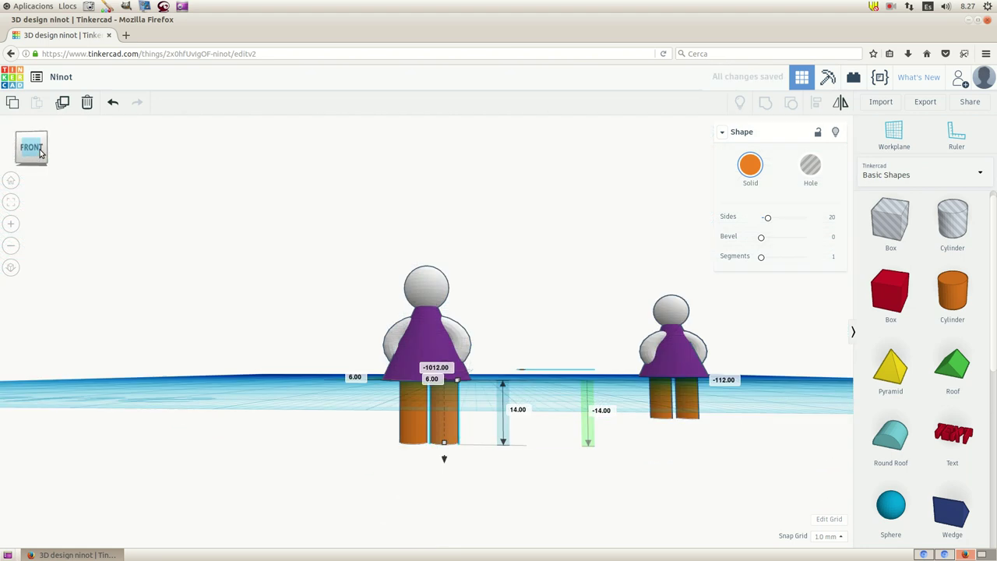
pyautogui.moveTo(41, 153); pyautogui.dragTo(41, 155)
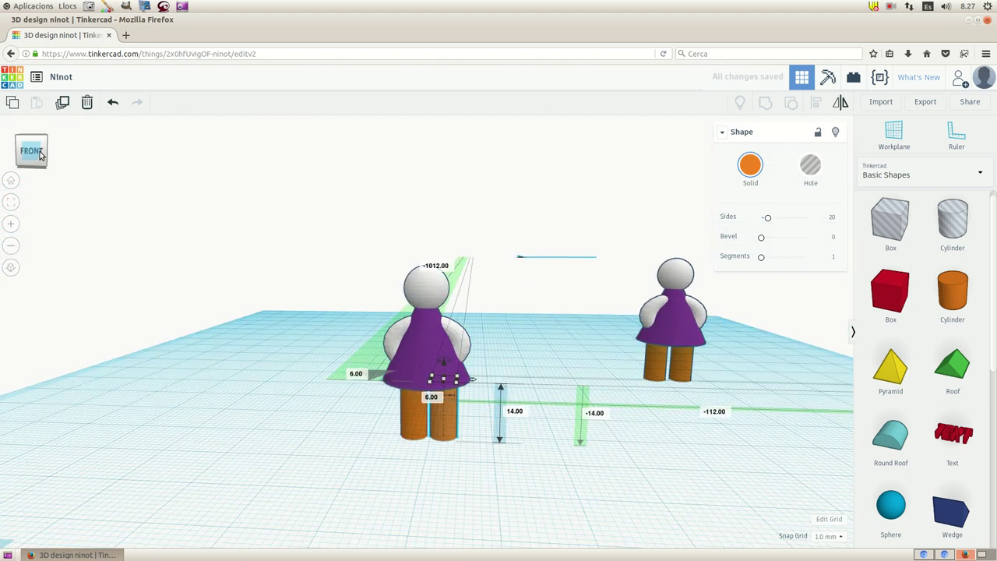
pyautogui.click(278, 444)
pyautogui.moveTo(314, 232); pyautogui.dragTo(488, 464)
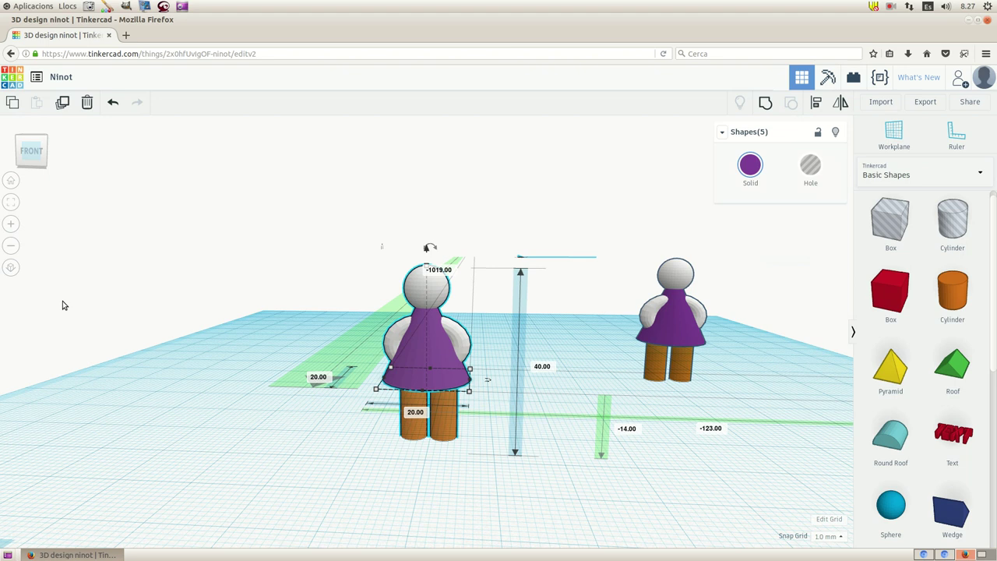
pyautogui.click(11, 201)
pyautogui.click(109, 282)
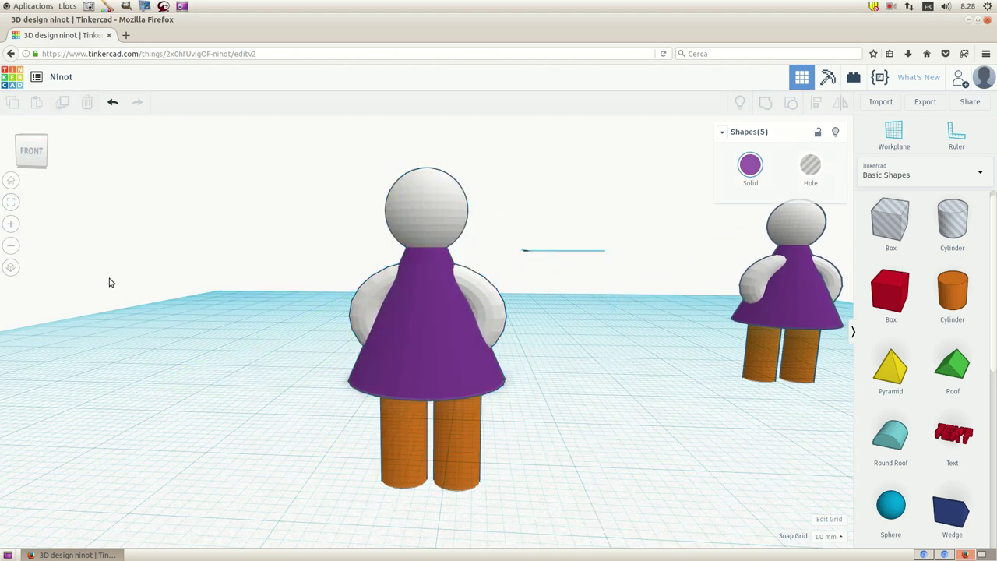